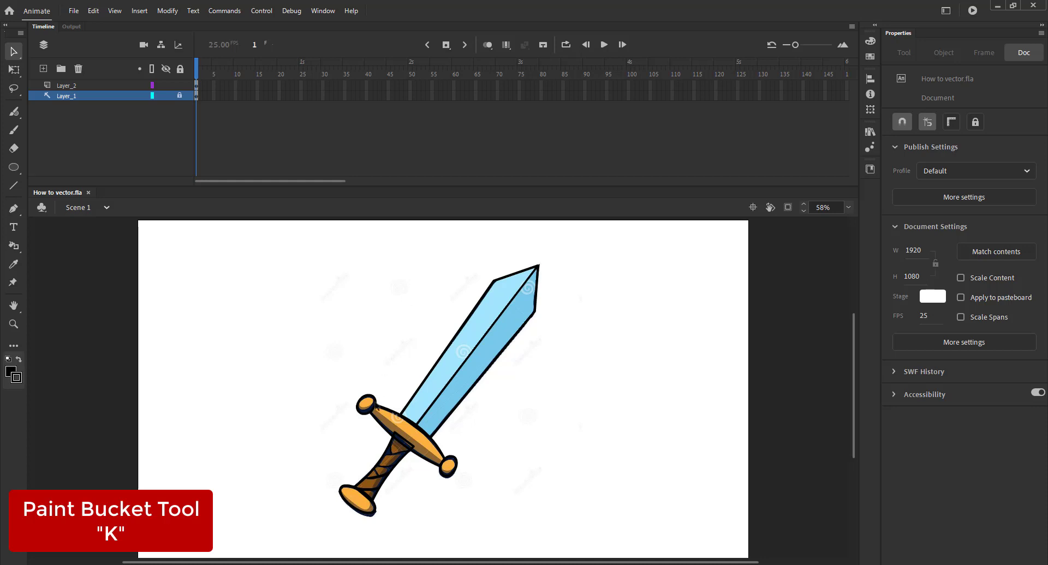
# - Sample the light blue from the reference blade as fill and paint-bucket the blade's left half inside the Sword symbol
pyautogui.press('k')
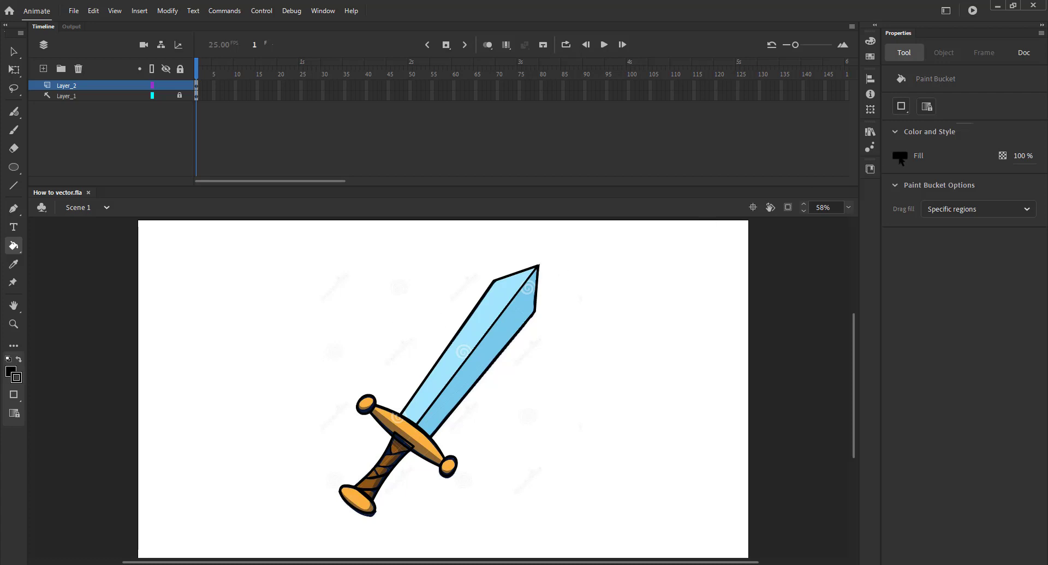
pyautogui.click(899, 157)
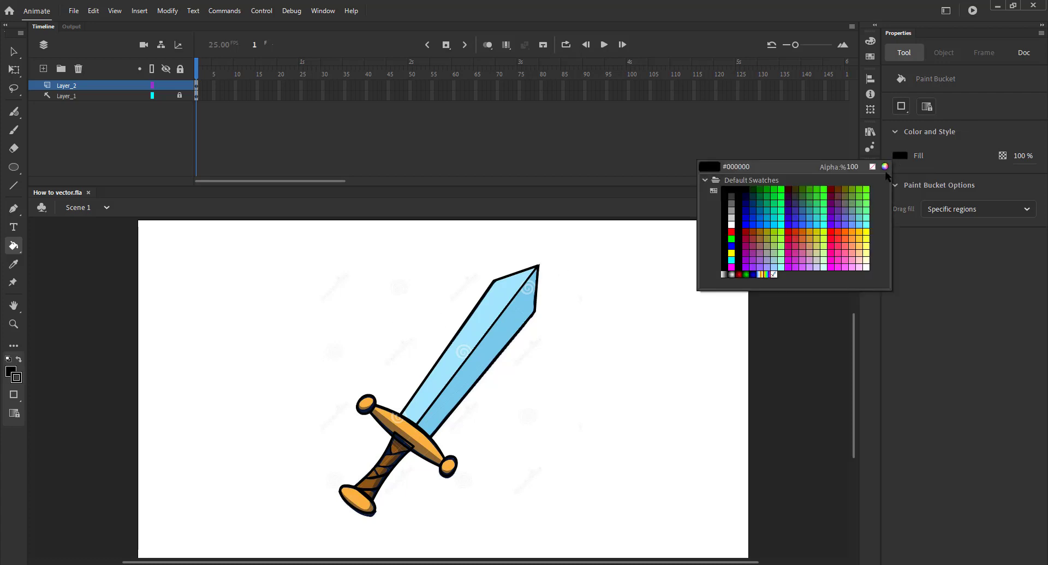
pyautogui.click(488, 306)
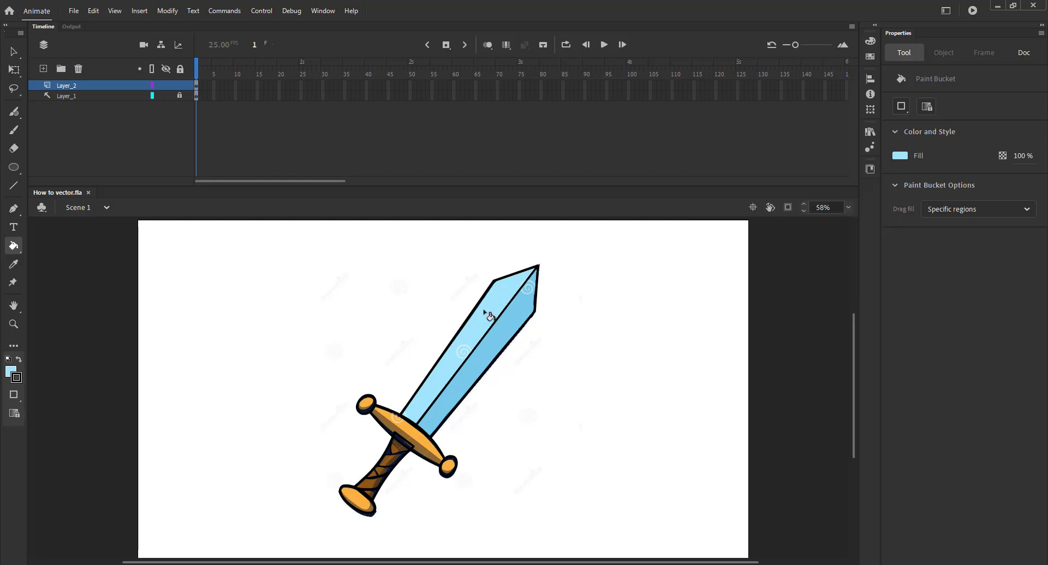
pyautogui.press('v')
pyautogui.click(493, 327)
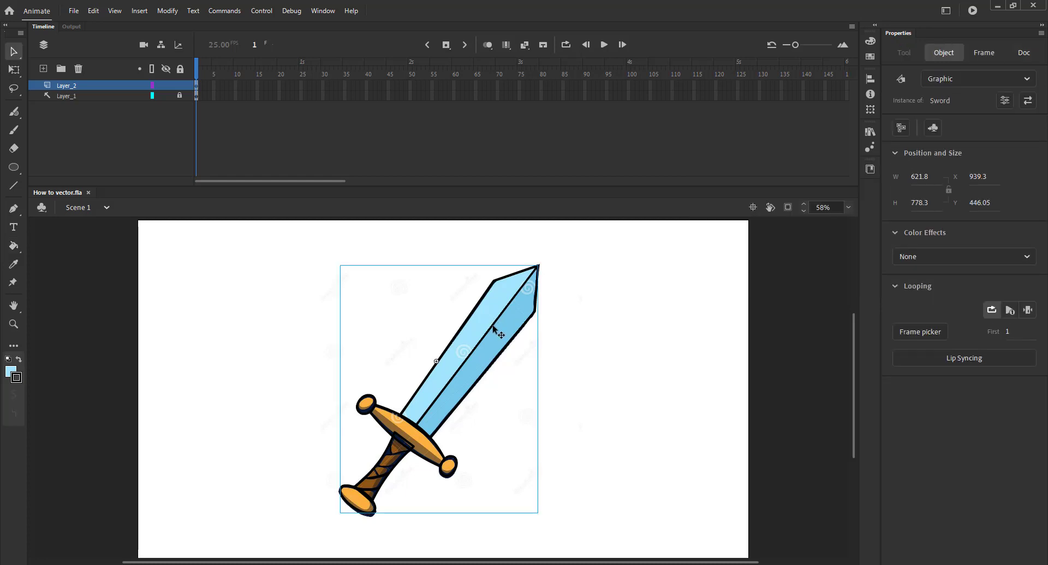
pyautogui.doubleClick(491, 327)
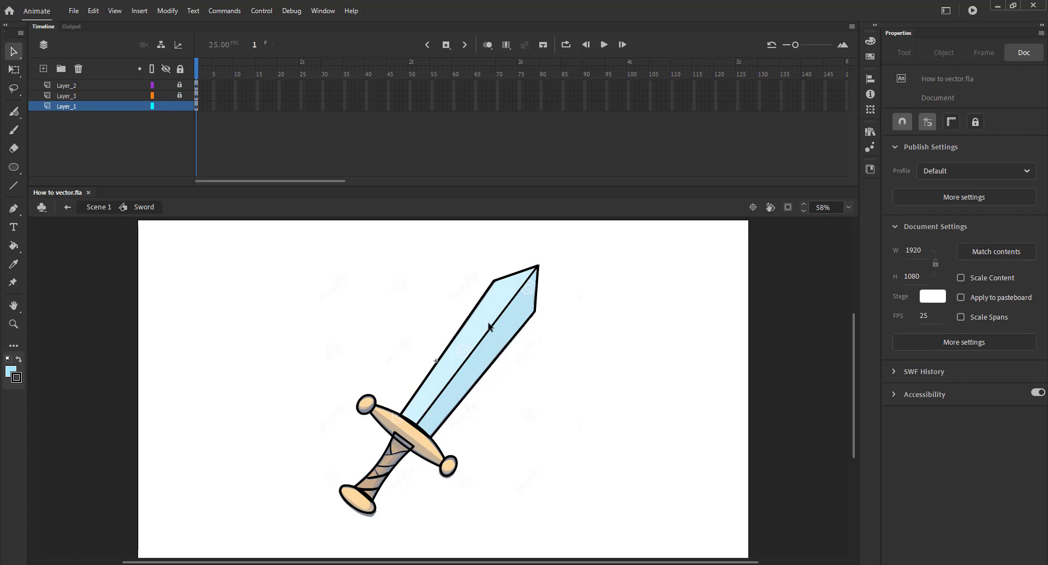
pyautogui.press('k')
pyautogui.click(491, 326)
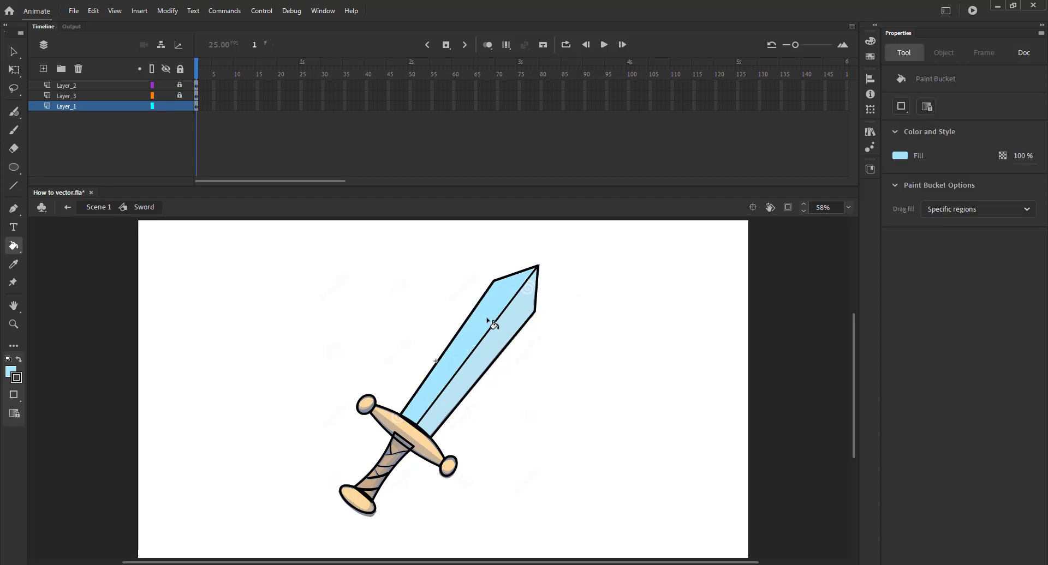
pyautogui.click(104, 210)
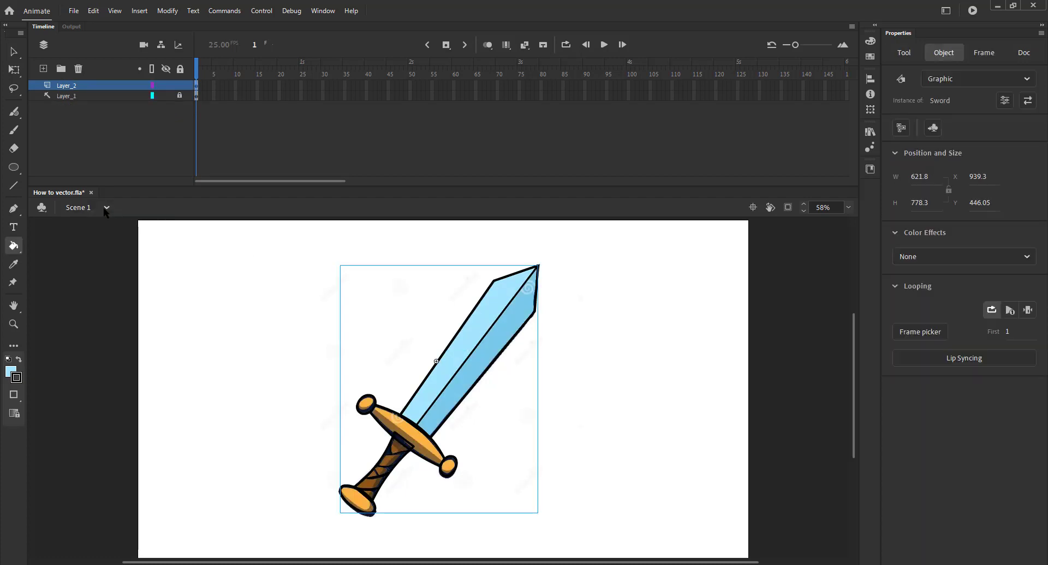
# - Sample the darker blue (#76CAE9) from the reference image and fill the blade's right half inside the Sword symbol
pyautogui.click(704, 298)
pyautogui.click(900, 156)
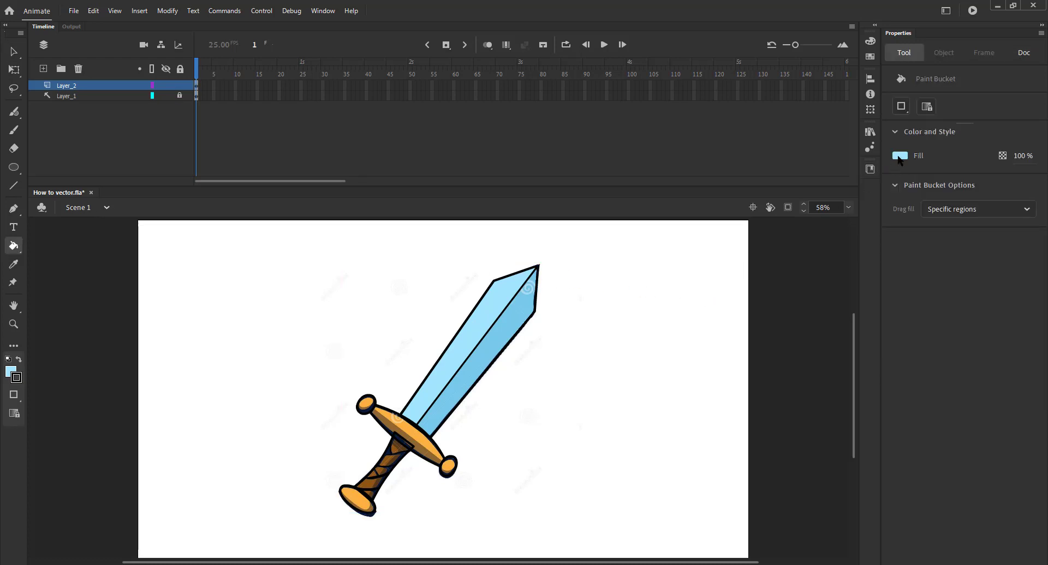
pyautogui.click(492, 341)
pyautogui.press('v')
pyautogui.doubleClick(502, 349)
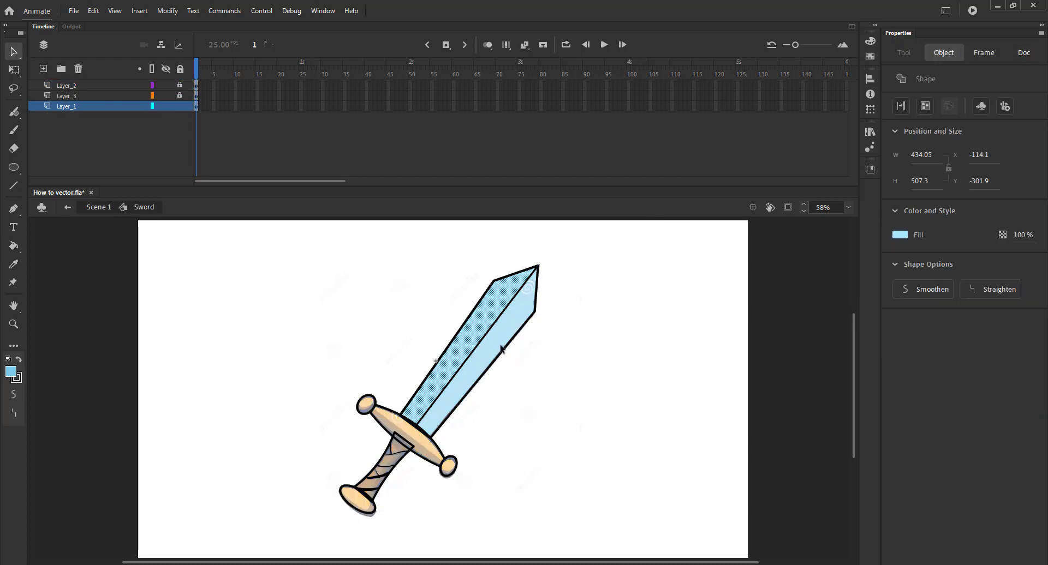
pyautogui.press('k')
pyautogui.click(498, 346)
pyautogui.press('v')
# - Return to Scene 1 and hide, then show, reference Layer_1 to check the blade fills
pyautogui.click(97, 210)
pyautogui.click(97, 211)
pyautogui.click(429, 354)
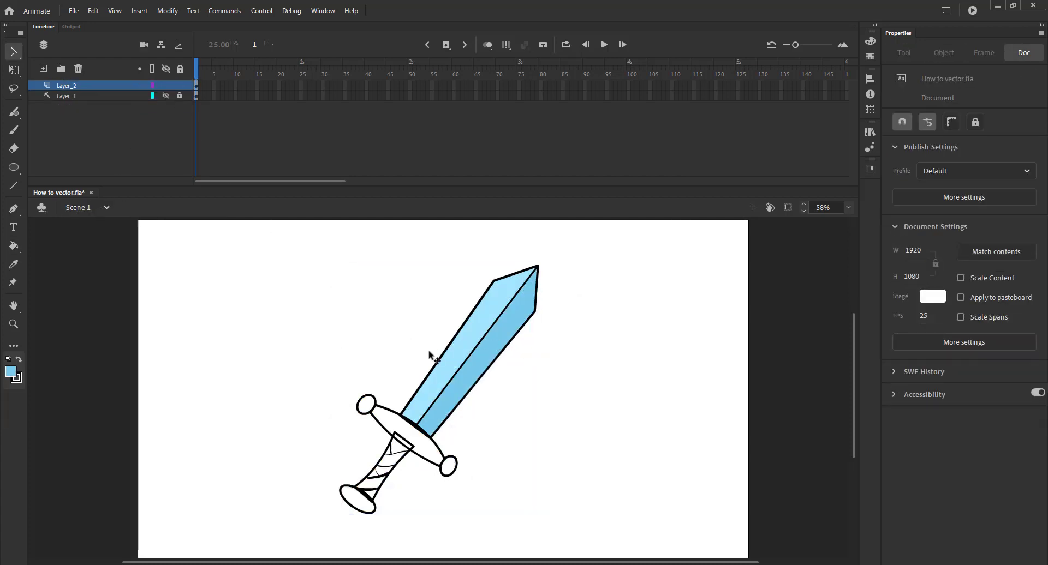
pyautogui.click(166, 96)
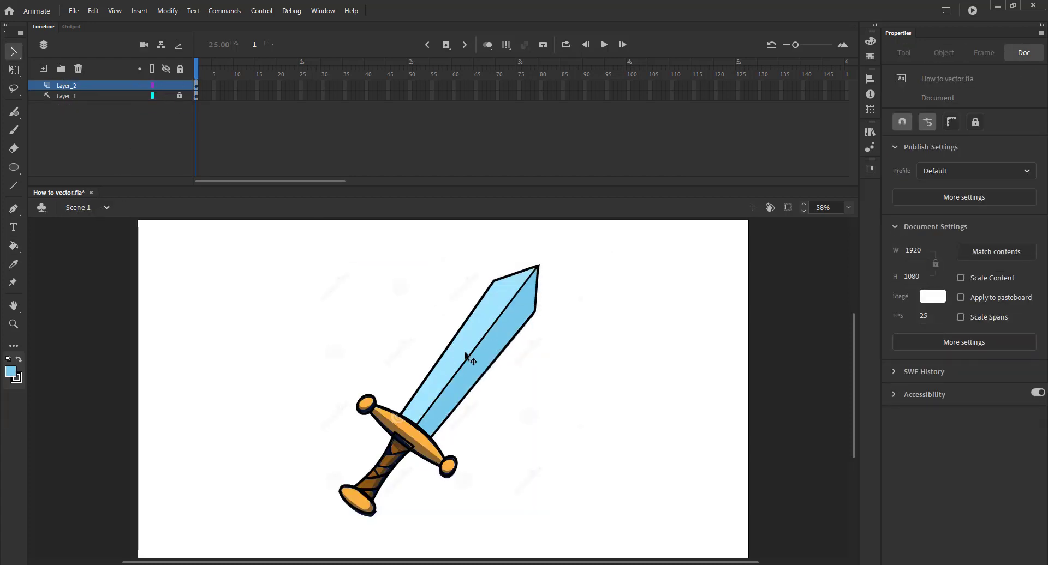
# - Open the Sword symbol for editing and unlock all of its layers
pyautogui.doubleClick(468, 358)
pyautogui.press('z')
pyautogui.moveTo(354, 386); pyautogui.dragTo(478, 504)
pyautogui.press('v')
pyautogui.click(179, 69)
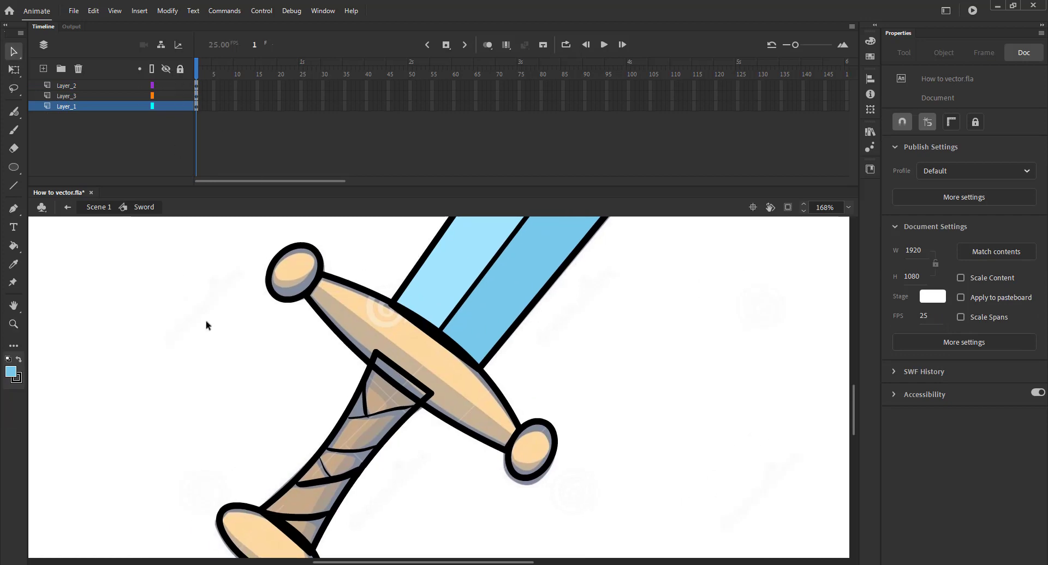
# - Open the crossguard group and draw a black shading line along its length with the Classic Brush at size 10
pyautogui.doubleClick(328, 321)
pyautogui.click(277, 352)
pyautogui.press('b')
pyautogui.click(899, 156)
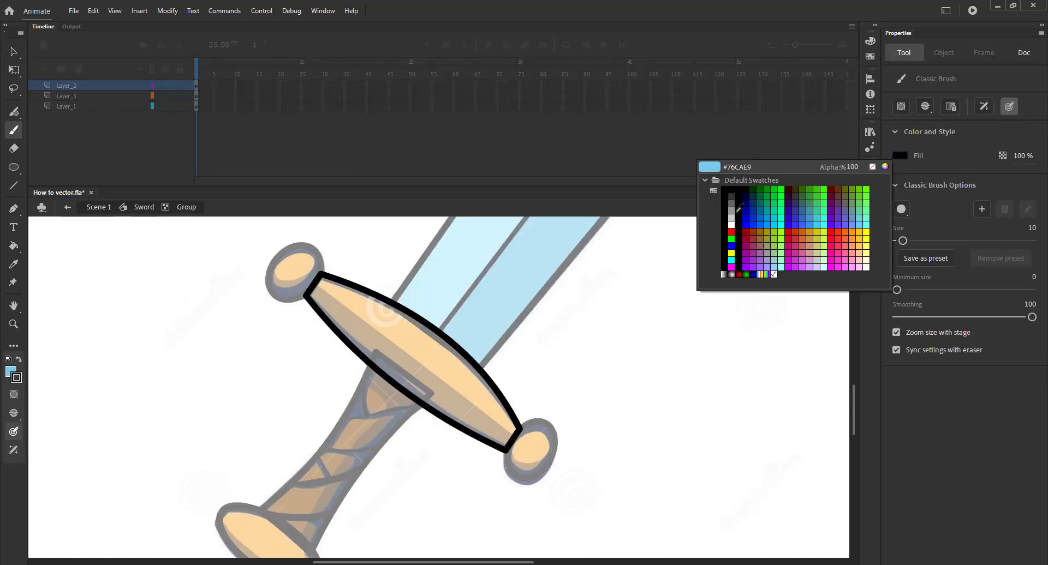
pyautogui.click(735, 203)
pyautogui.moveTo(317, 287)
pyautogui.mouseDown()
pyautogui.moveTo(435, 358)
pyautogui.moveTo(484, 405)
pyautogui.moveTo(346, 308)
pyautogui.moveTo(521, 441)
pyautogui.mouseUp()
pyautogui.hotkey('ctrl', 'z')
pyautogui.keyDown('ctrl'); pyautogui.doubleClick(280, 290); pyautogui.keyUp('ctrl')
pyautogui.moveTo(283, 320); pyautogui.dragTo(305, 225)
# - Open the grip group and brush black wrap and shading boundary lines along the grip following the reference
pyautogui.press('v')
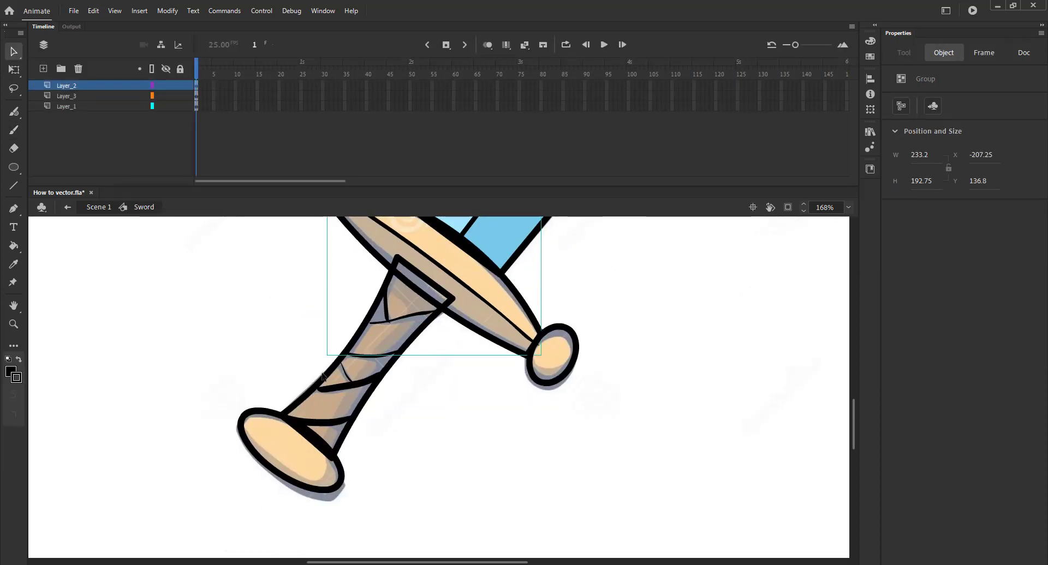
pyautogui.doubleClick(327, 377)
pyautogui.click(260, 369)
pyautogui.press('b')
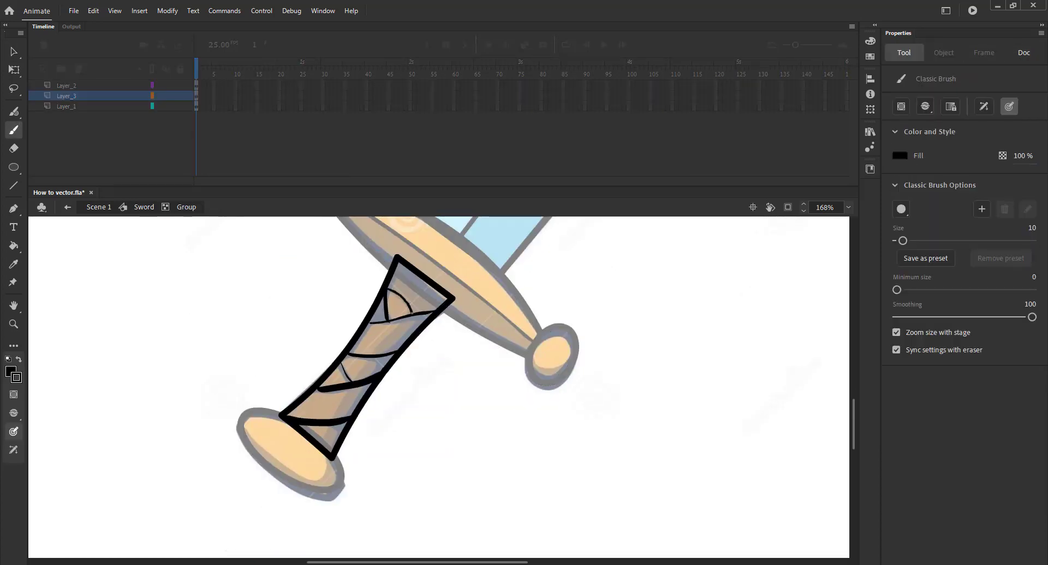
pyautogui.hotkey('ctrl', 'z')
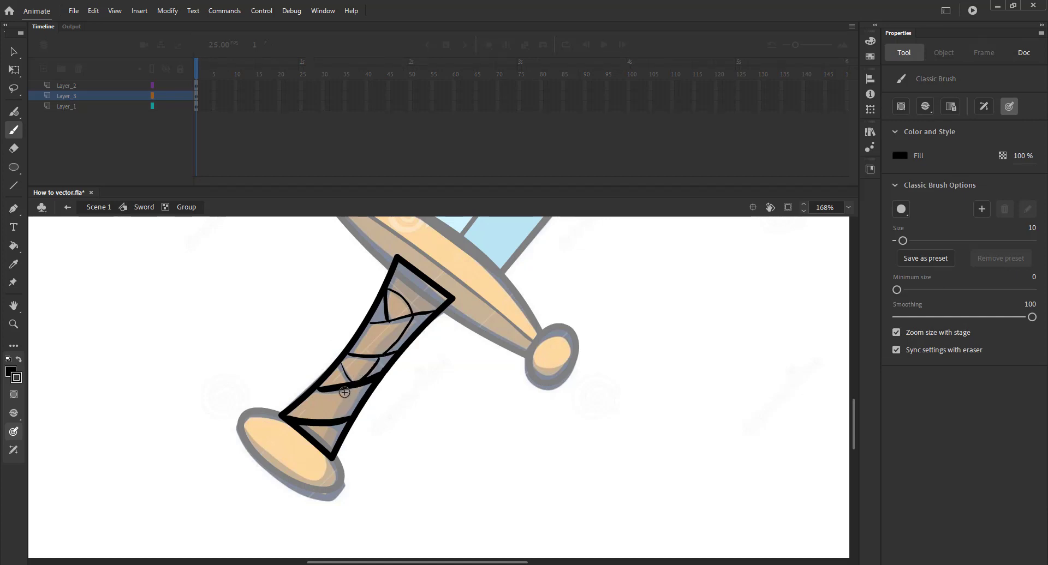
pyautogui.hotkey('ctrl', 'z')
pyautogui.moveTo(351, 384); pyautogui.dragTo(329, 424)
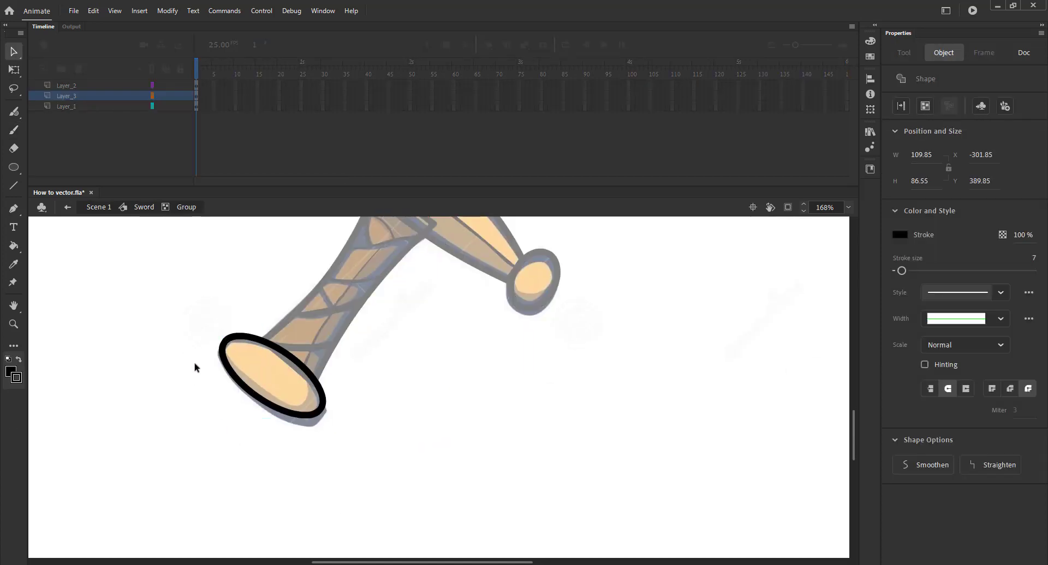
# - Draw a curved black shading line inside the pommel's oval outline with the Classic Brush
pyautogui.press('b')
pyautogui.hotkey('ctrl', 'z')
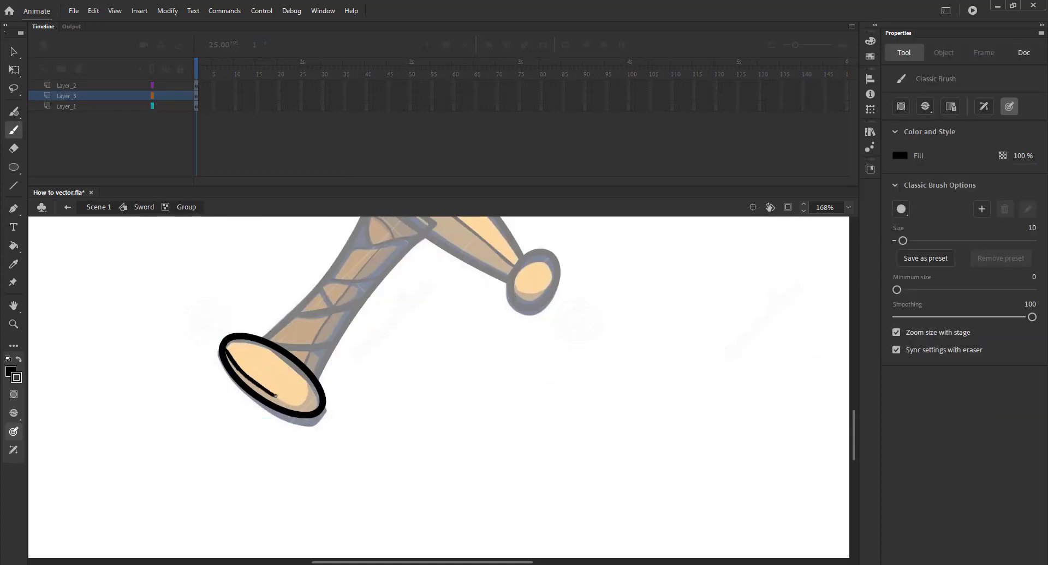
pyautogui.moveTo(308, 382); pyautogui.dragTo(303, 374)
# - Save the document and return from the Sword symbol to Scene 1
pyautogui.press('v')
pyautogui.hotkey('ctrl', 's')
pyautogui.click(99, 207)
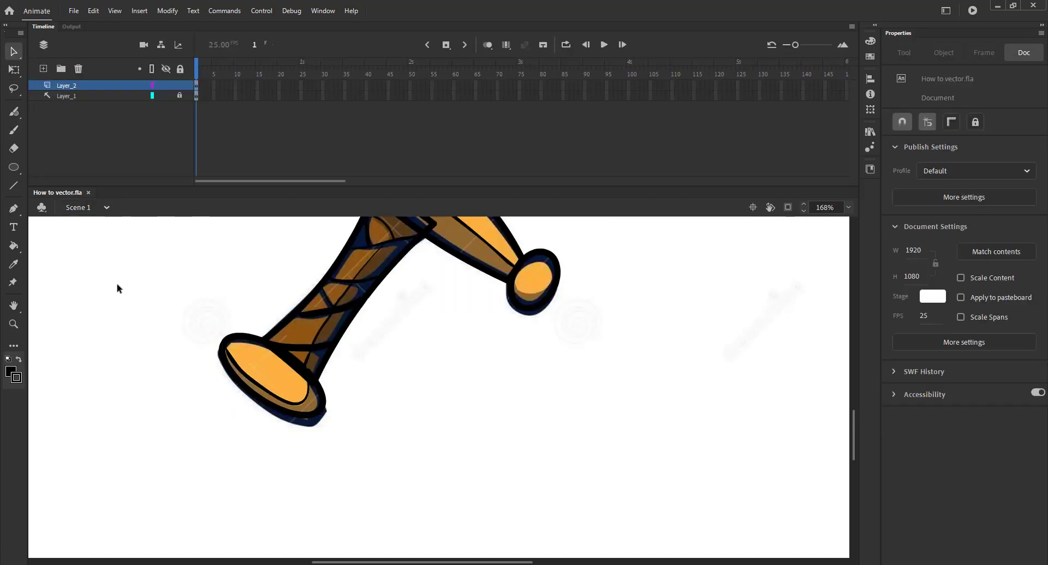
pyautogui.hotkey('ctrl', '2')
# - Sample the orange from the reference guard and fill both halves of the crossguard group with it
pyautogui.press('k')
pyautogui.click(899, 155)
pyautogui.click(400, 424)
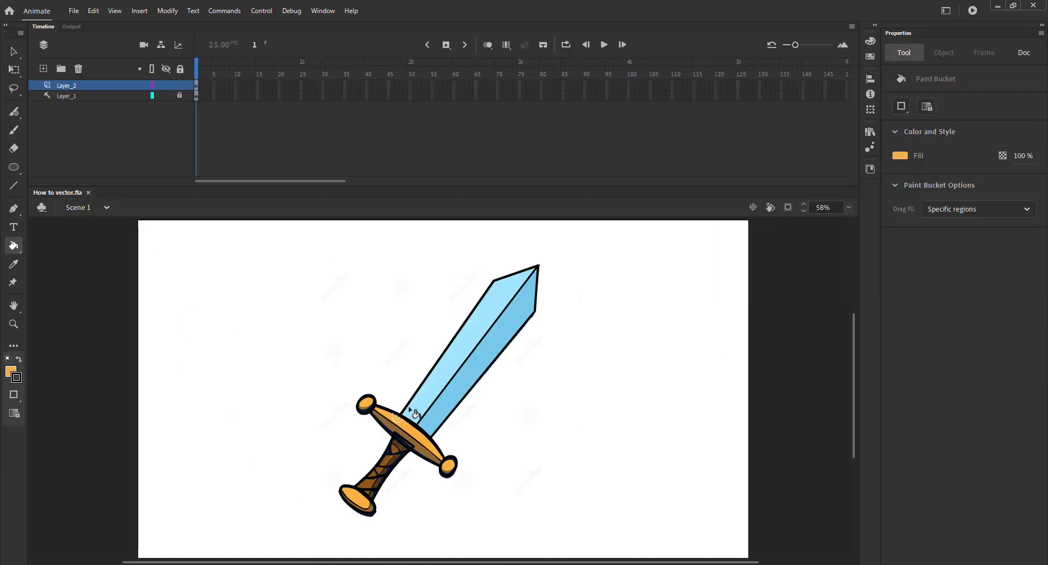
pyautogui.press('v')
pyautogui.doubleClick(378, 423)
pyautogui.doubleClick(380, 425)
pyautogui.press('z')
pyautogui.moveTo(355, 392); pyautogui.dragTo(460, 471)
pyautogui.press('k')
pyautogui.moveTo(421, 394); pyautogui.dragTo(417, 378)
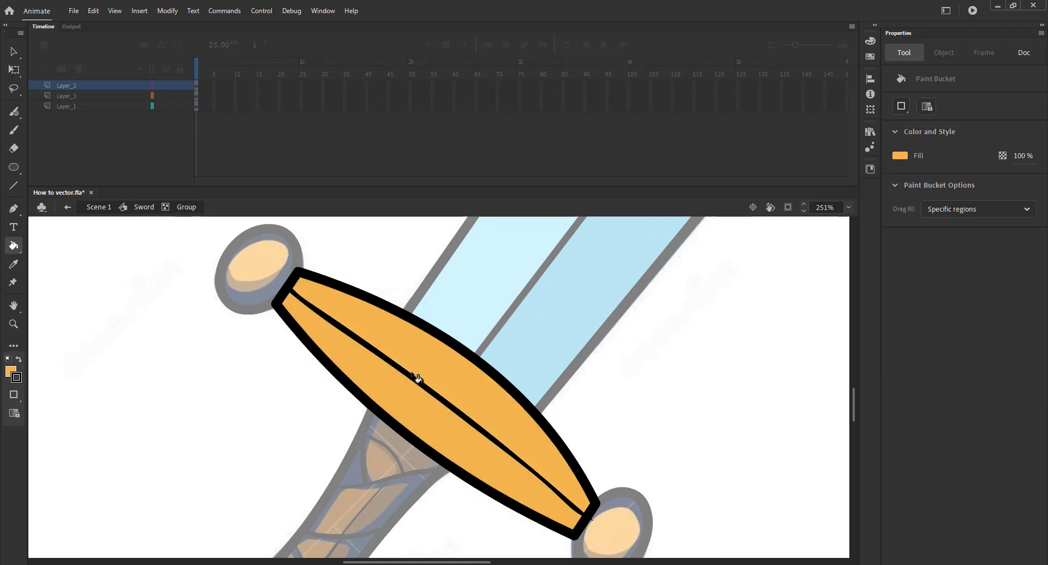
# - Delete the black shading line between the crossguard's two fills and return to the Sword symbol
pyautogui.press('v')
pyautogui.click(389, 363)
pyautogui.click(234, 399)
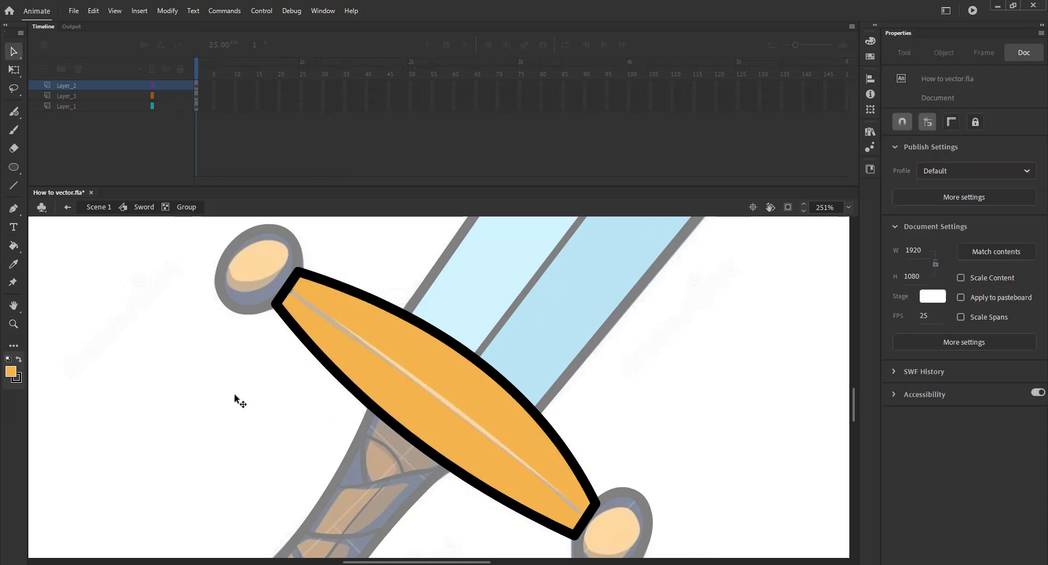
pyautogui.click(144, 207)
pyautogui.click(239, 347)
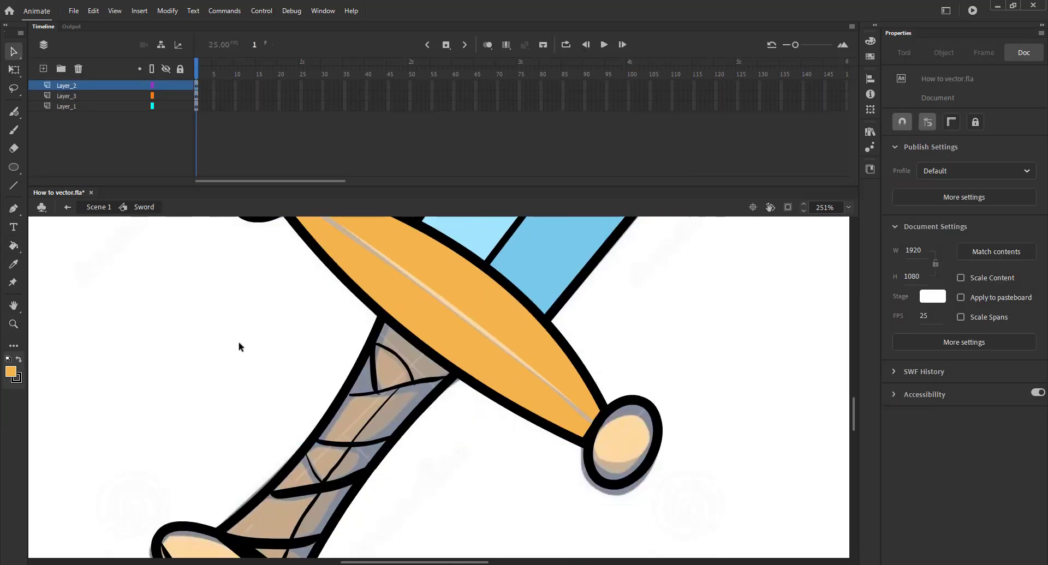
# - Open the group of the crossguard's lower-right knob and fill it with the sampled orange
pyautogui.doubleClick(633, 435)
pyautogui.press('k')
pyautogui.click(633, 436)
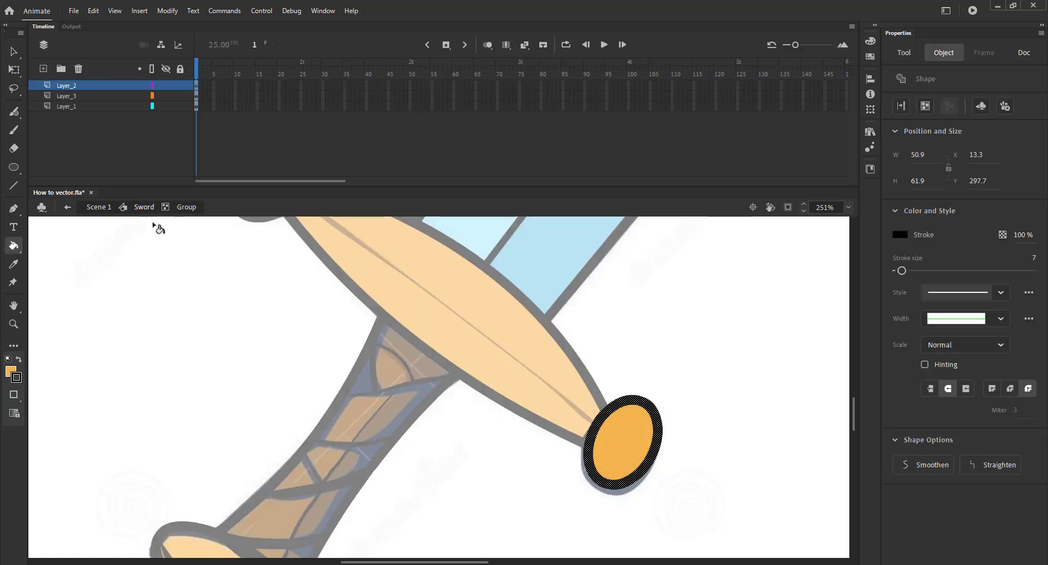
# - Break apart the crossguard's upper-left knob, fill it with the sampled orange, and group its fill and outline again
pyautogui.click(144, 207)
pyautogui.press('v')
pyautogui.click(292, 321)
pyautogui.hotkey('ctrl', 'b')
pyautogui.press('k')
pyautogui.click(321, 318)
pyautogui.press('v')
pyautogui.doubleClick(321, 314)
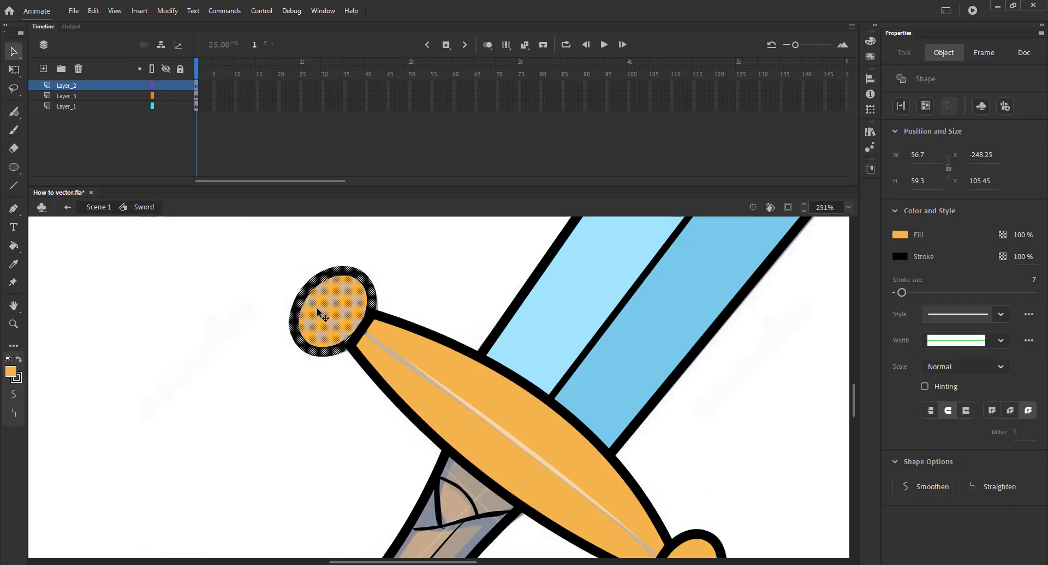
pyautogui.hotkey('ctrl', 'g')
pyautogui.click(286, 323)
pyautogui.click(307, 337)
pyautogui.click(270, 334)
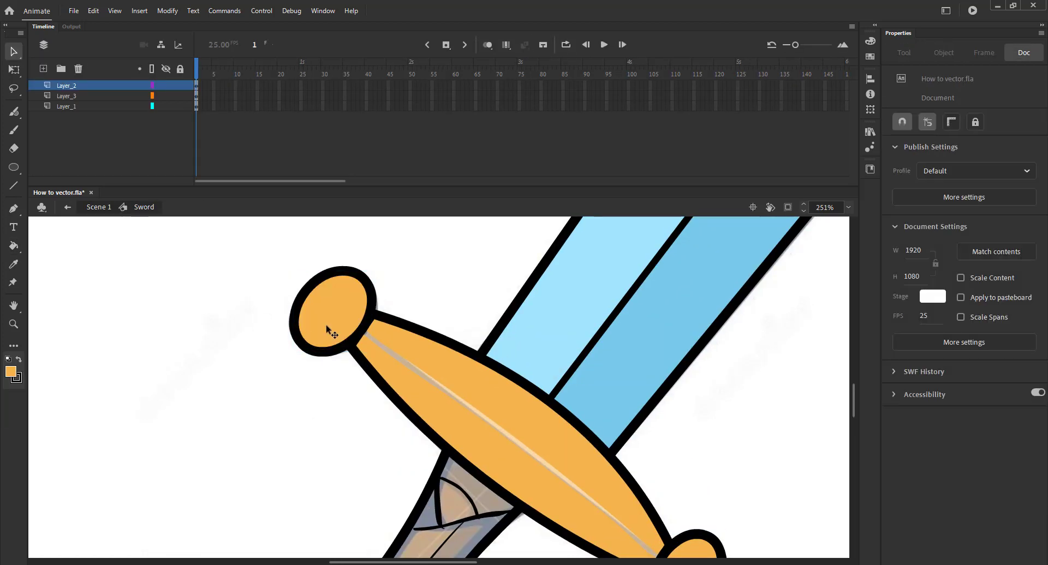
pyautogui.click(328, 332)
pyautogui.click(376, 342)
pyautogui.click(256, 360)
# - Open the grip group and fill its enclosed sections with the sampled orange
pyautogui.scroll(-3, 257, 377)
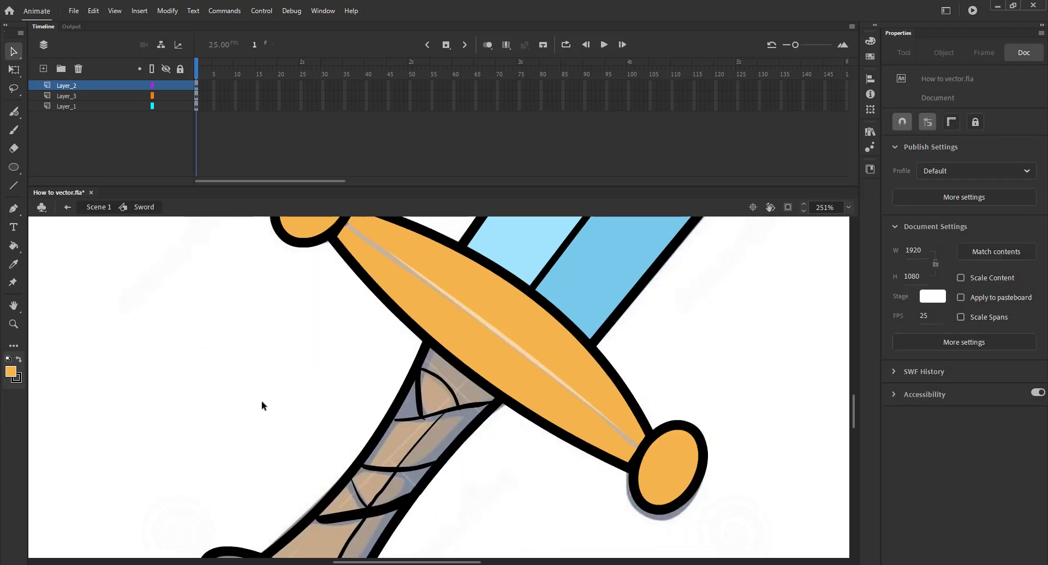
pyautogui.moveTo(371, 430); pyautogui.dragTo(398, 346)
pyautogui.doubleClick(409, 349)
pyautogui.press('k')
pyautogui.click(414, 358)
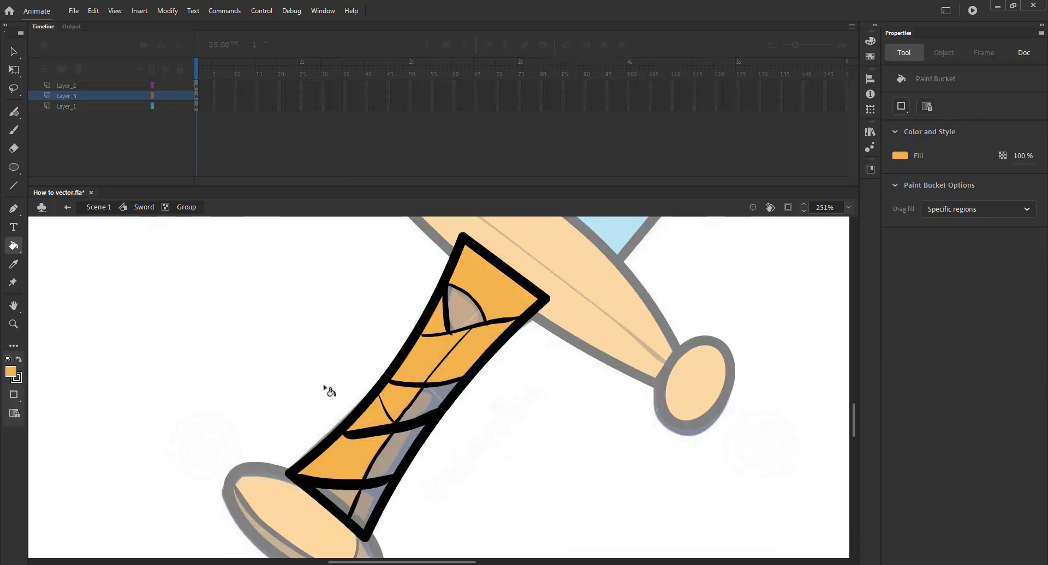
# - Remove the black brushed wrap and shading lines from inside the grip, leaving its outer outline and orange fills
pyautogui.press('v')
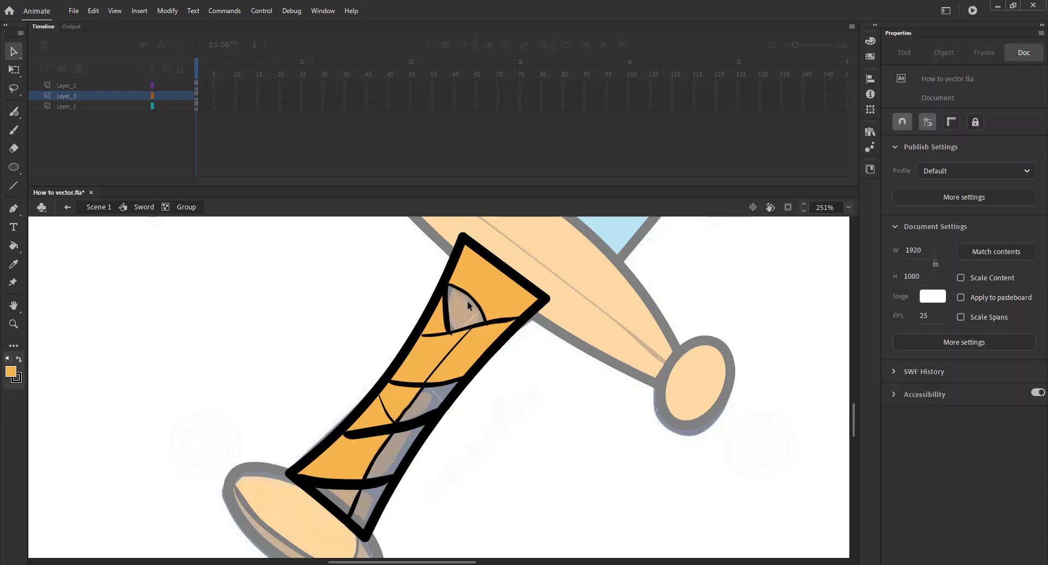
pyautogui.press('z')
pyautogui.moveTo(420, 272); pyautogui.dragTo(514, 348)
pyautogui.press('e')
pyautogui.moveTo(361, 280)
pyautogui.mouseDown()
pyautogui.moveTo(477, 379)
pyautogui.moveTo(505, 422)
pyautogui.mouseUp()
pyautogui.press('v')
pyautogui.hotkey('ctrl', '2')
pyautogui.press('z')
pyautogui.moveTo(342, 407); pyautogui.dragTo(472, 493)
pyautogui.click(437, 439)
pyautogui.press('space')
pyautogui.moveTo(437, 439); pyautogui.dragTo(421, 432)
pyautogui.press('n')
pyautogui.press('v')
pyautogui.click(381, 385)
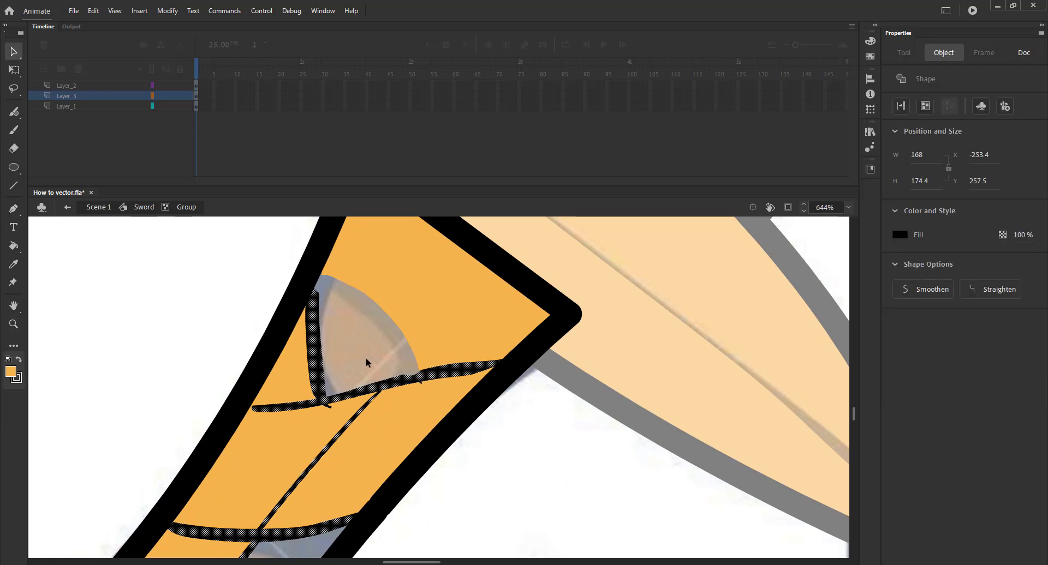
pyautogui.click(385, 368)
pyautogui.click(377, 416)
pyautogui.click(361, 412)
pyautogui.press('Delete')
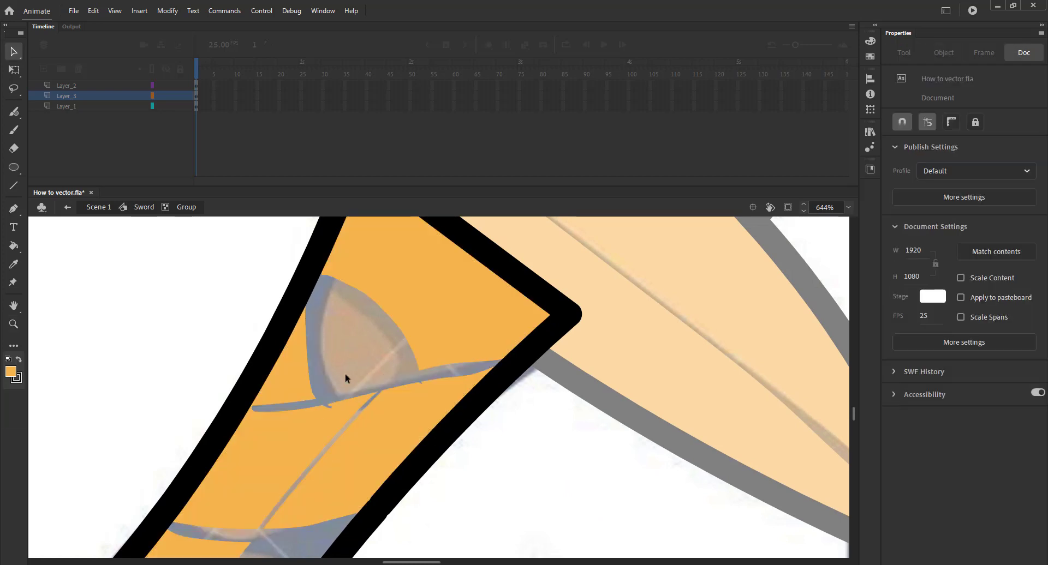
# - Open the pommel group, fill both regions with the sampled orange, and delete the curved brush line between them
pyautogui.hotkey('ctrl', '2')
pyautogui.doubleClick(203, 323)
pyautogui.doubleClick(356, 500)
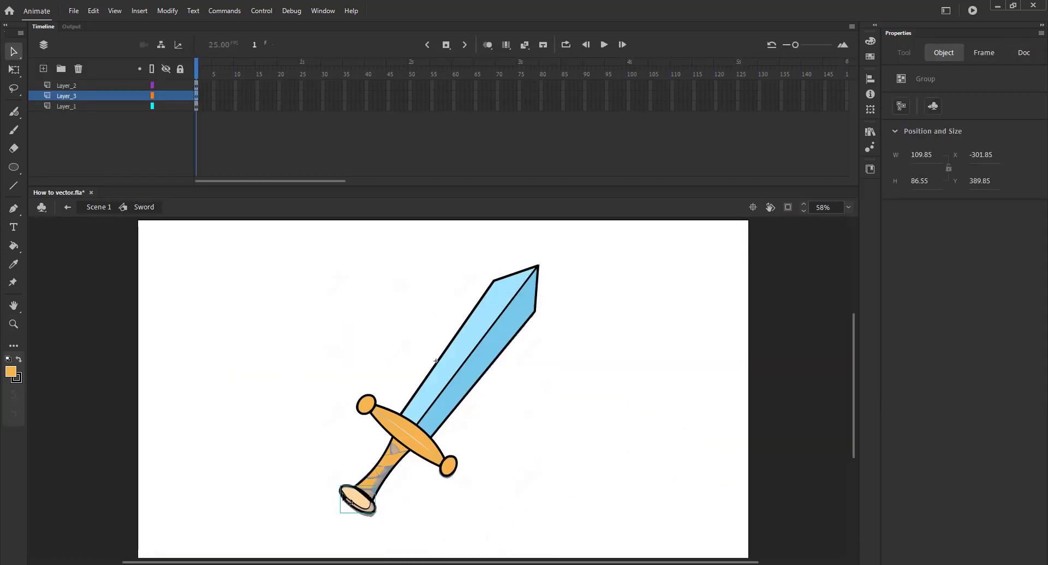
pyautogui.press('z')
pyautogui.click(462, 499)
pyautogui.moveTo(443, 457); pyautogui.dragTo(277, 322)
pyautogui.press('k')
pyautogui.click(398, 405)
pyautogui.press('v')
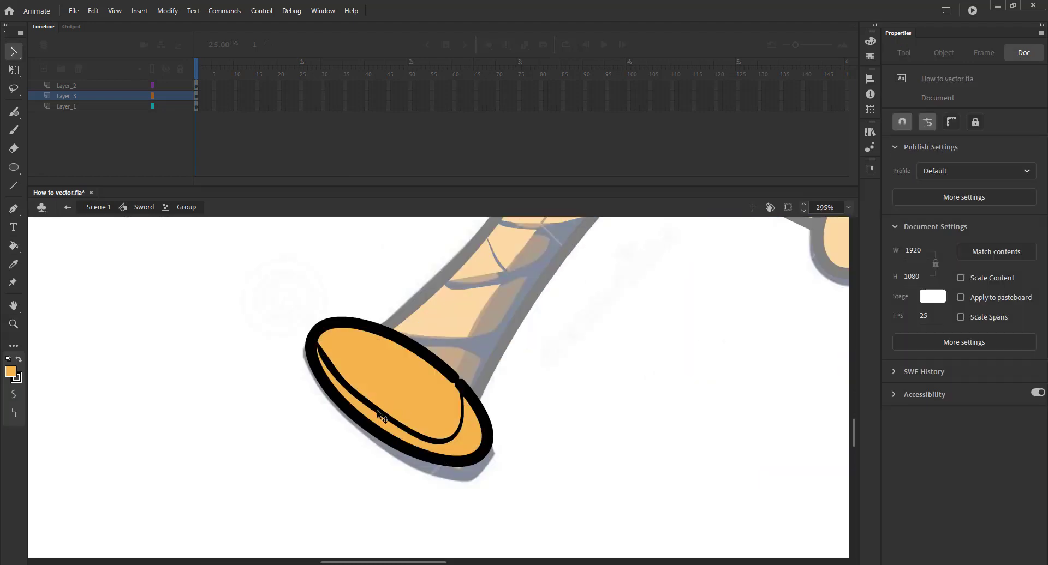
pyautogui.click(381, 415)
pyautogui.press('Delete')
# - Return from the pommel group to Scene 1 and save the document
pyautogui.click(106, 209)
pyautogui.click(139, 284)
pyautogui.hotkey('ctrl', '2')
pyautogui.hotkey('ctrl', 's')
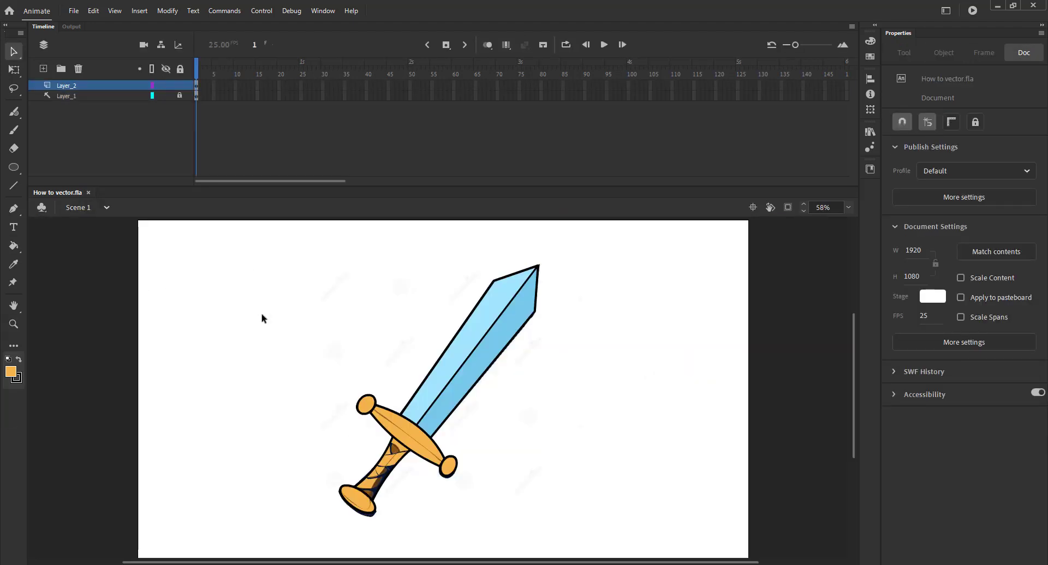
# - Hide Layer_2 in Scene 1 to expose the reference image around the crossguard
pyautogui.moveTo(319, 391); pyautogui.dragTo(454, 480)
pyautogui.press('v')
pyautogui.click(166, 85)
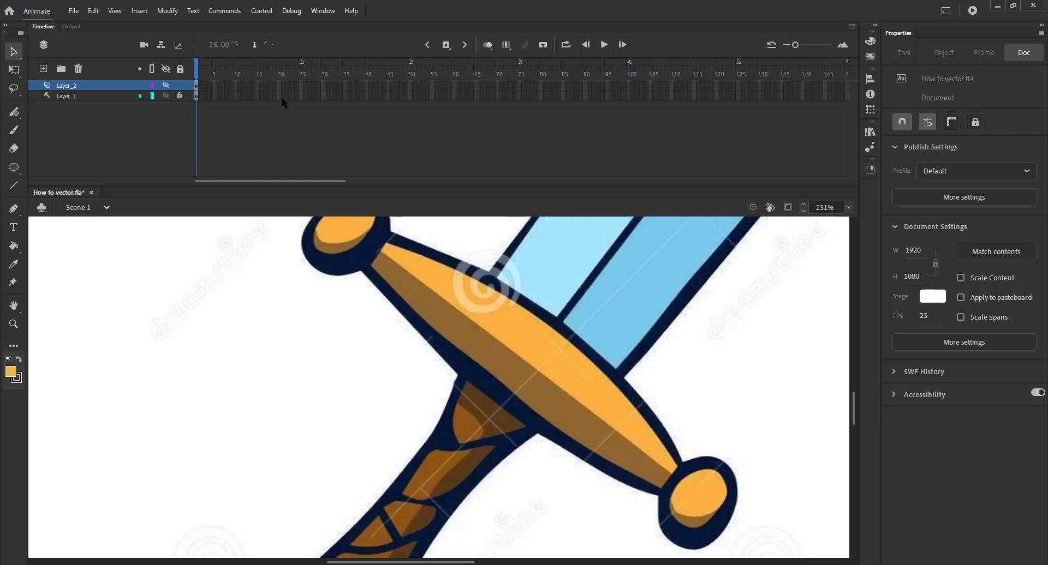
# - Sample the brown shading color from the reference crossguard as the fill, show Layer_2 again, and open the sword's crossguard group
pyautogui.press('k')
pyautogui.click(900, 156)
pyautogui.click(449, 319)
pyautogui.press('v')
pyautogui.click(166, 85)
pyautogui.doubleClick(485, 349)
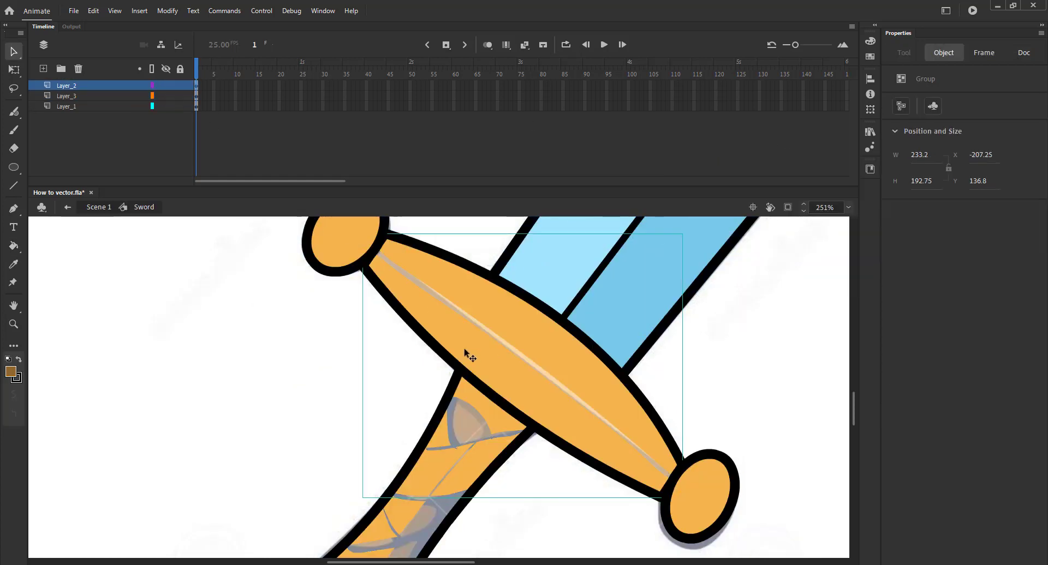
pyautogui.doubleClick(465, 352)
pyautogui.press('k')
pyautogui.click(460, 343)
pyautogui.hotkey('ctrl', 'z')
pyautogui.press('v')
pyautogui.click(465, 348)
pyautogui.click(371, 360)
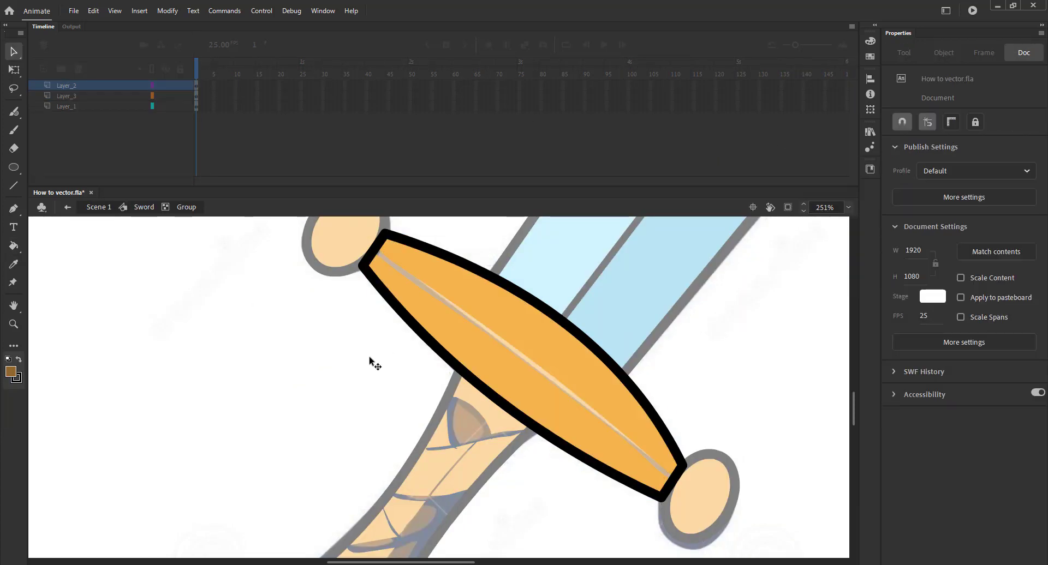
# - Reshape the outline at the crossguard's upper-left end and fill the lower half of the guard with the sampled brown
pyautogui.moveTo(385, 234)
pyautogui.mouseDown()
pyautogui.moveTo(336, 232)
pyautogui.moveTo(384, 234)
pyautogui.mouseUp()
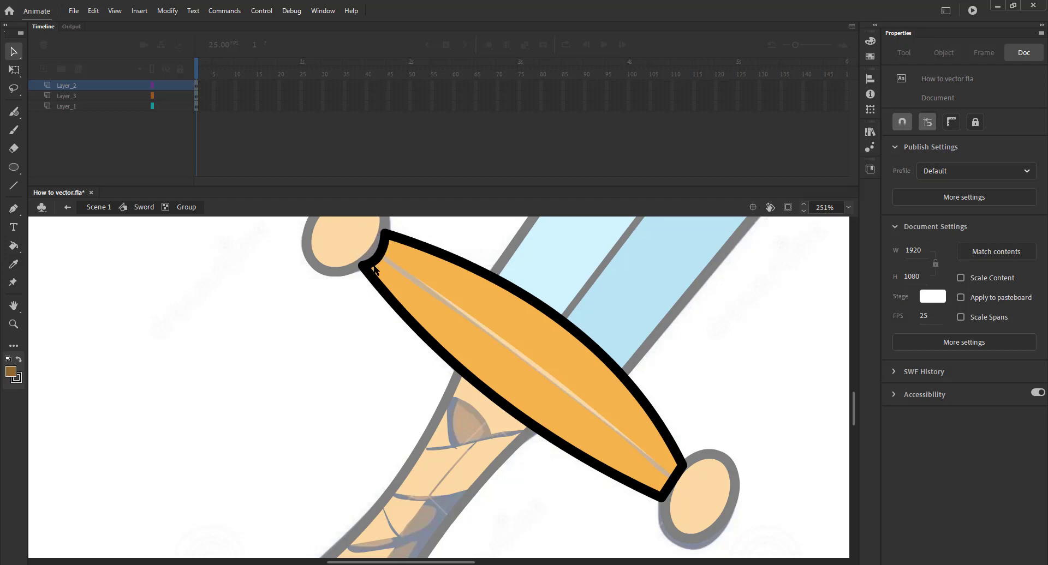
pyautogui.click(377, 257)
pyautogui.click(393, 277)
pyautogui.press('k')
pyautogui.click(419, 303)
pyautogui.press('v')
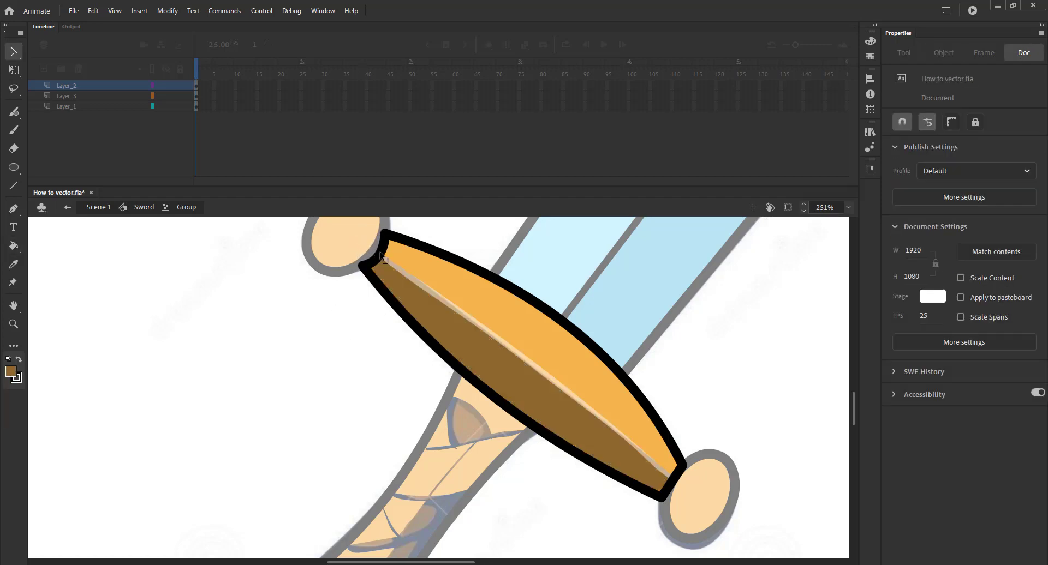
# - Close the pale gap between the crossguard's orange and brown halves, filling it with brown, and return to the Sword symbol
pyautogui.moveTo(377, 258); pyautogui.dragTo(384, 235)
pyautogui.press('k')
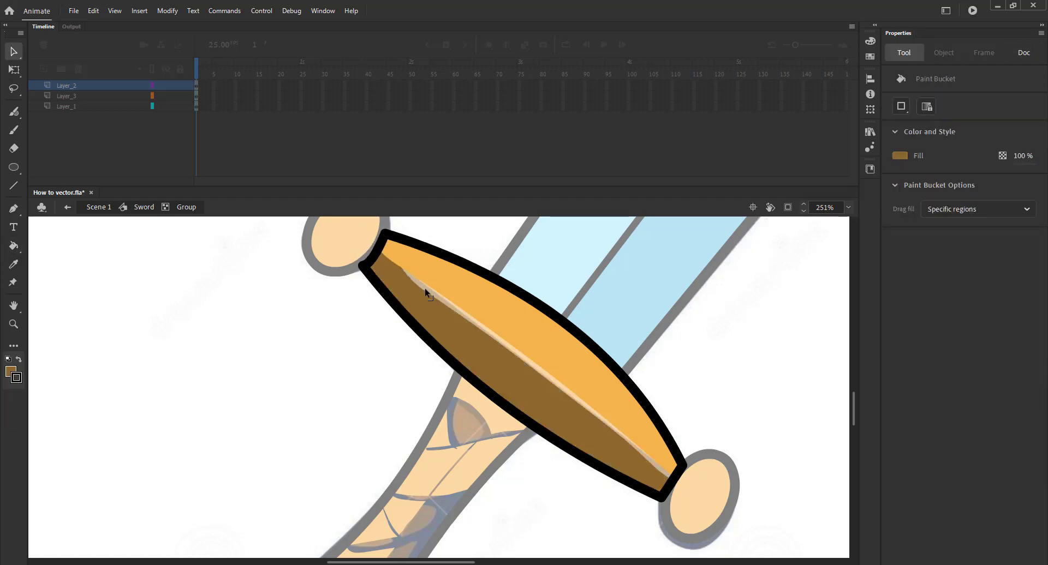
pyautogui.press('v')
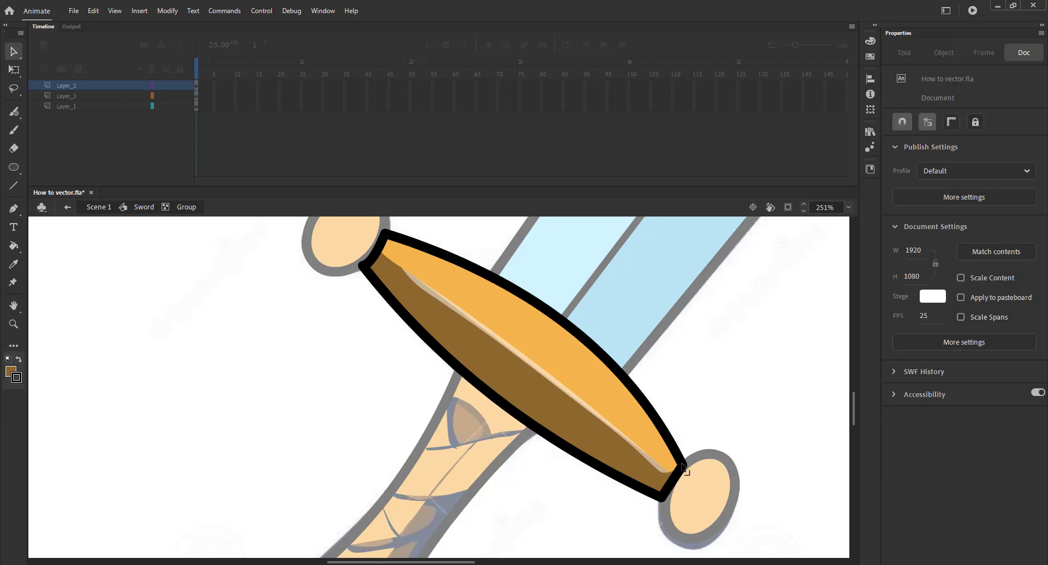
pyautogui.press('k')
pyautogui.click(641, 450)
pyautogui.press('v')
pyautogui.click(144, 206)
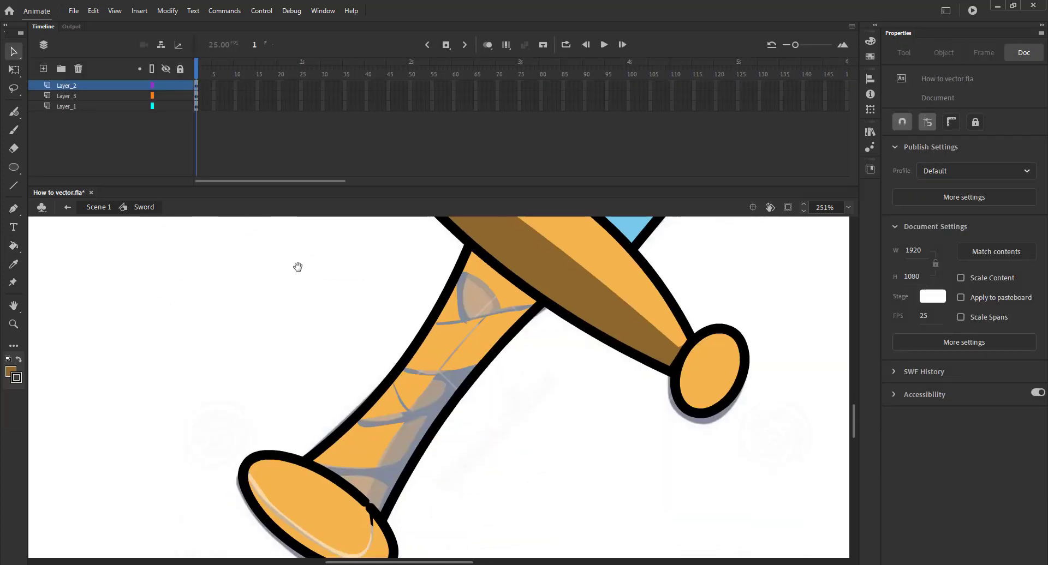
# - Open the grip group, try filling its orange region with brown, and undo the fill
pyautogui.doubleClick(469, 294)
pyautogui.press('k')
pyautogui.click(471, 286)
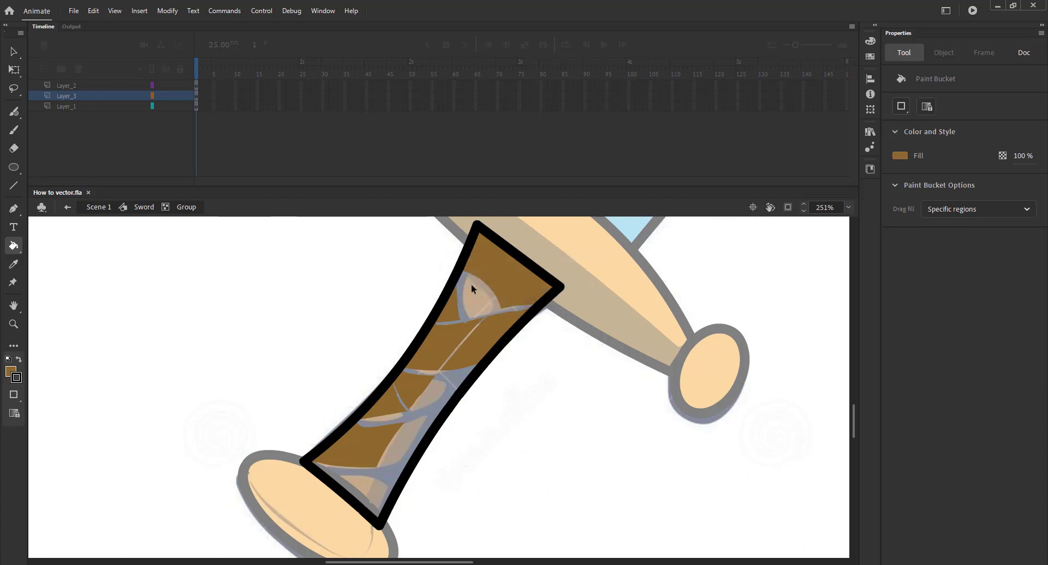
pyautogui.hotkey('ctrl', 'z')
pyautogui.press('b')
pyautogui.press('v')
pyautogui.click(467, 326)
pyautogui.press('Escape')
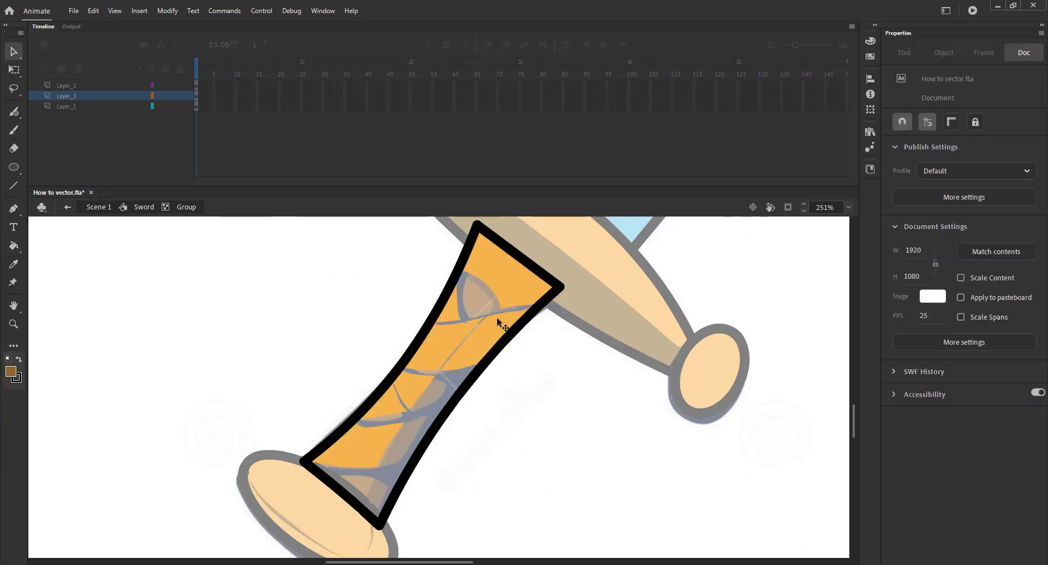
# - Fill the separate region along the right edge of the grip's middle section with brown
pyautogui.click(497, 322)
pyautogui.moveTo(527, 321)
pyautogui.mouseDown()
pyautogui.moveTo(547, 318)
pyautogui.moveTo(531, 312)
pyautogui.mouseUp()
pyautogui.click(503, 328)
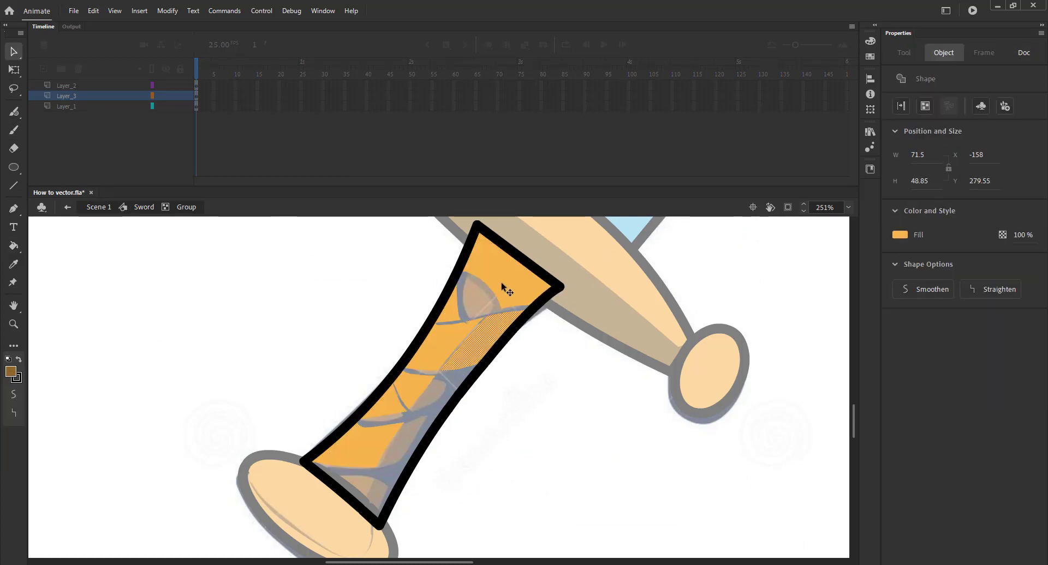
pyautogui.press('Escape')
pyautogui.press('k')
pyautogui.click(472, 349)
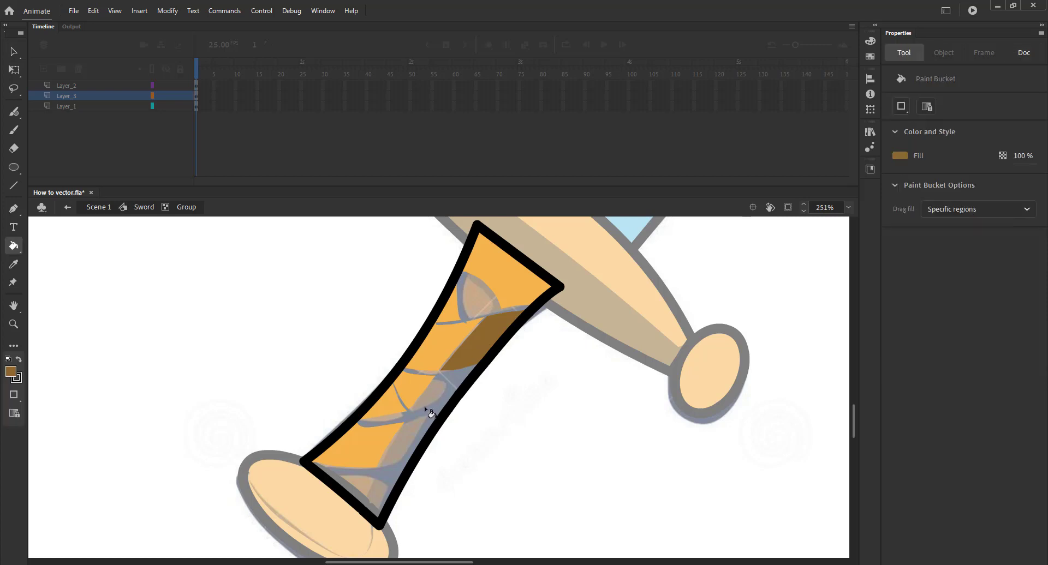
pyautogui.press('v')
pyautogui.scroll(-3, 311, 284)
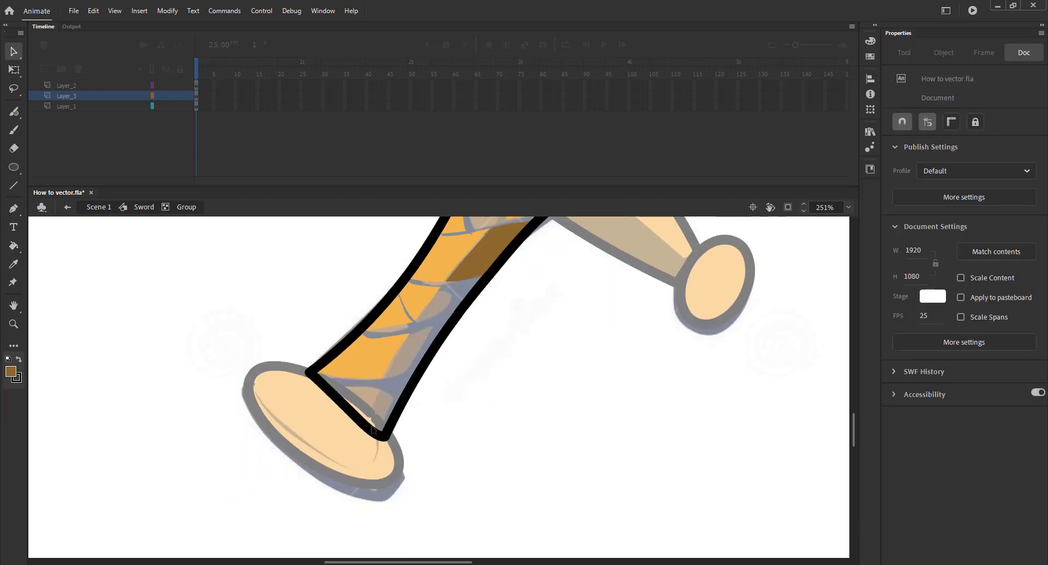
pyautogui.press('k')
pyautogui.press('v')
pyautogui.moveTo(309, 373)
pyautogui.mouseDown()
pyautogui.moveTo(315, 378)
pyautogui.moveTo(300, 363)
pyautogui.moveTo(319, 376)
pyautogui.moveTo(271, 383)
pyautogui.mouseUp()
pyautogui.click(297, 381)
pyautogui.press('Delete')
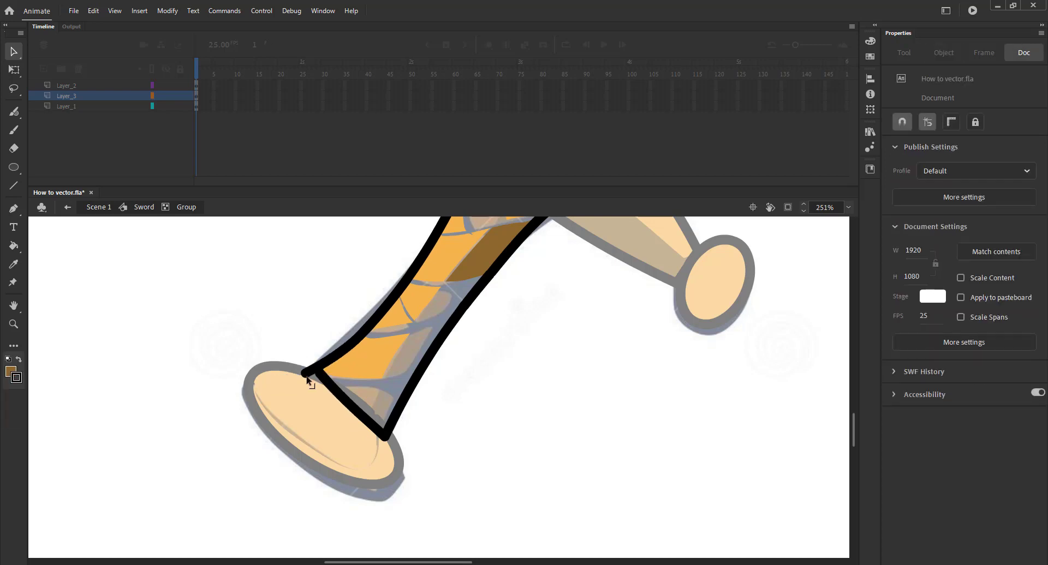
pyautogui.press('k')
pyautogui.press('n')
pyautogui.moveTo(388, 384); pyautogui.dragTo(354, 423)
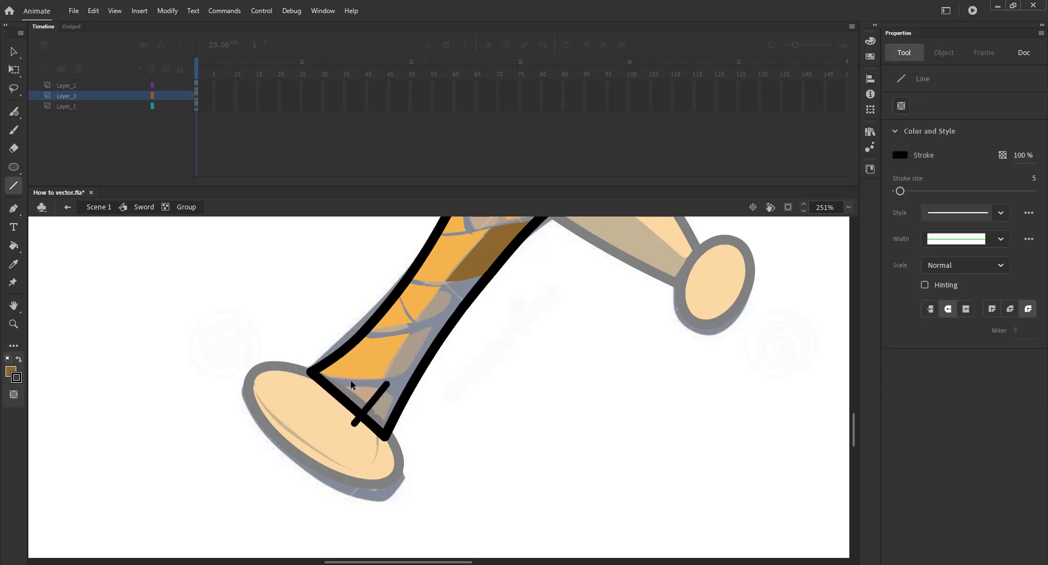
pyautogui.hotkey('ctrl', 'z')
pyautogui.press('v')
pyautogui.scroll(2, 362, 335)
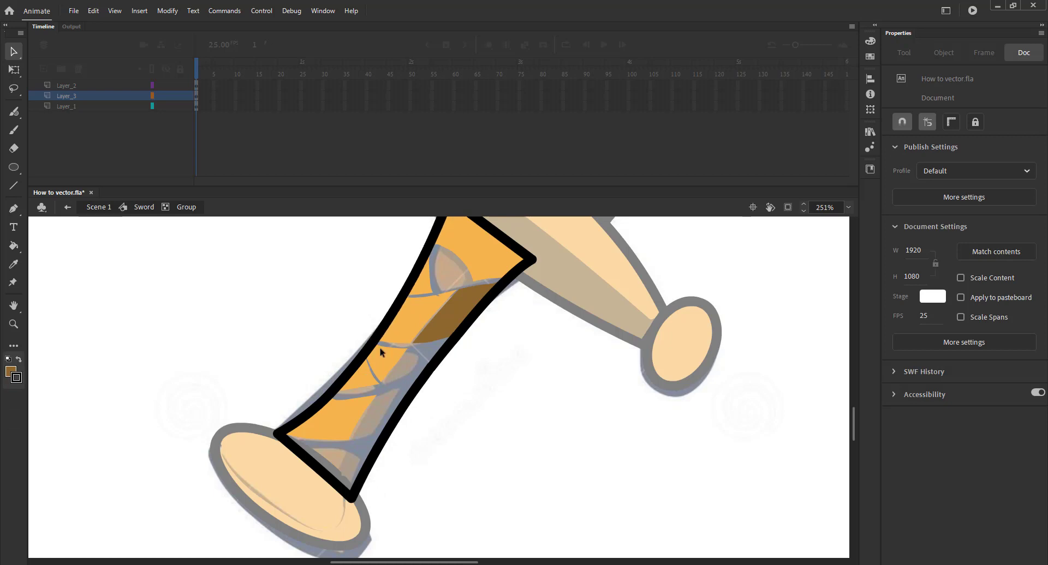
pyautogui.press('k')
pyautogui.press('v')
pyautogui.moveTo(467, 318)
pyautogui.mouseDown()
pyautogui.moveTo(519, 290)
pyautogui.moveTo(484, 309)
pyautogui.mouseUp()
pyautogui.click(406, 320)
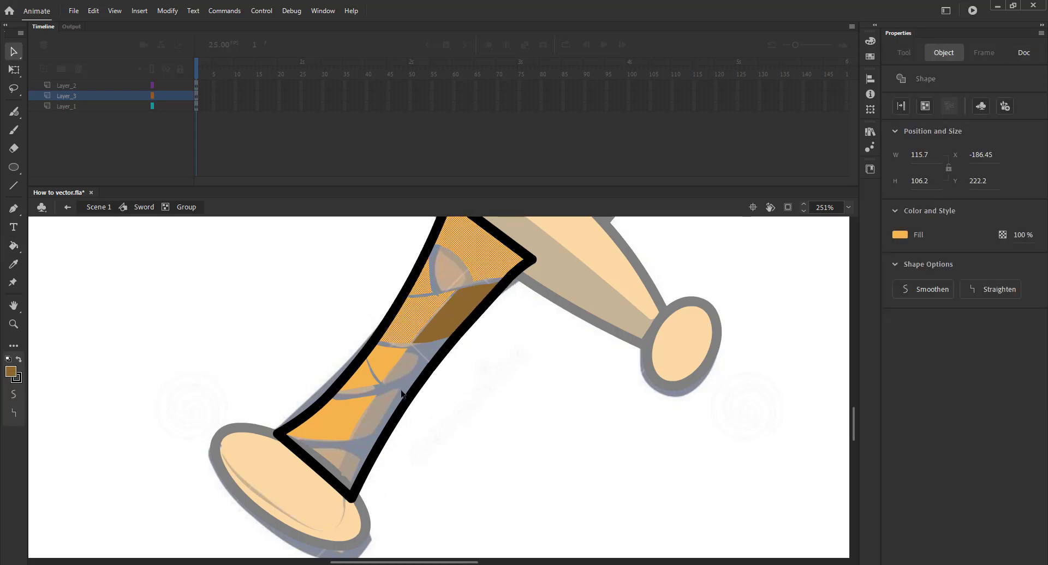
pyautogui.click(401, 391)
# - Brush a continuous brown shadow along the grip's right side with the size 10 Classic Brush, from the crossguard end toward the pommel
pyautogui.press('b')
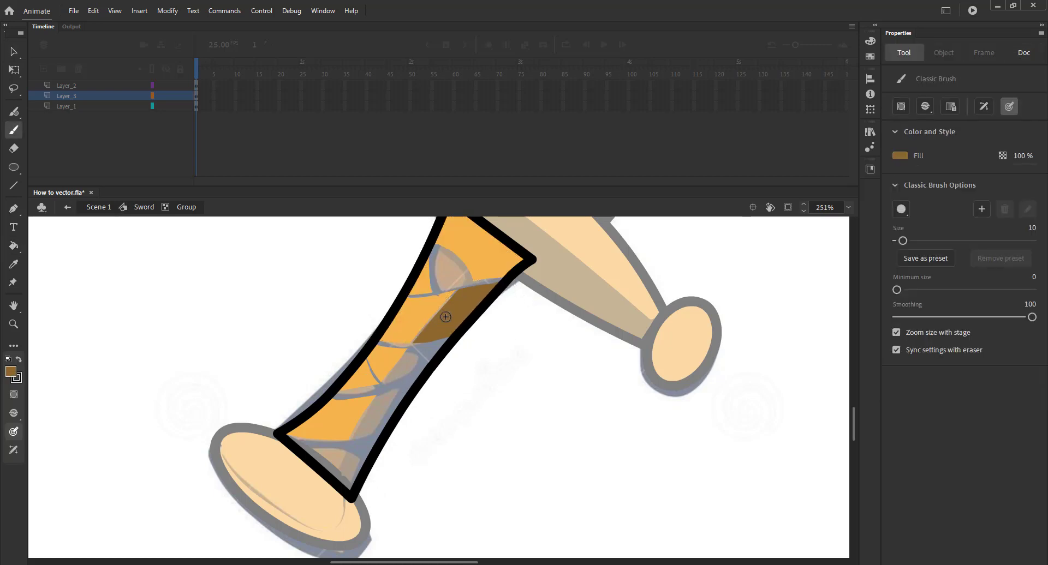
pyautogui.moveTo(493, 233); pyautogui.dragTo(357, 451)
pyautogui.moveTo(406, 382); pyautogui.dragTo(468, 331)
pyautogui.hotkey('ctrl', 'z')
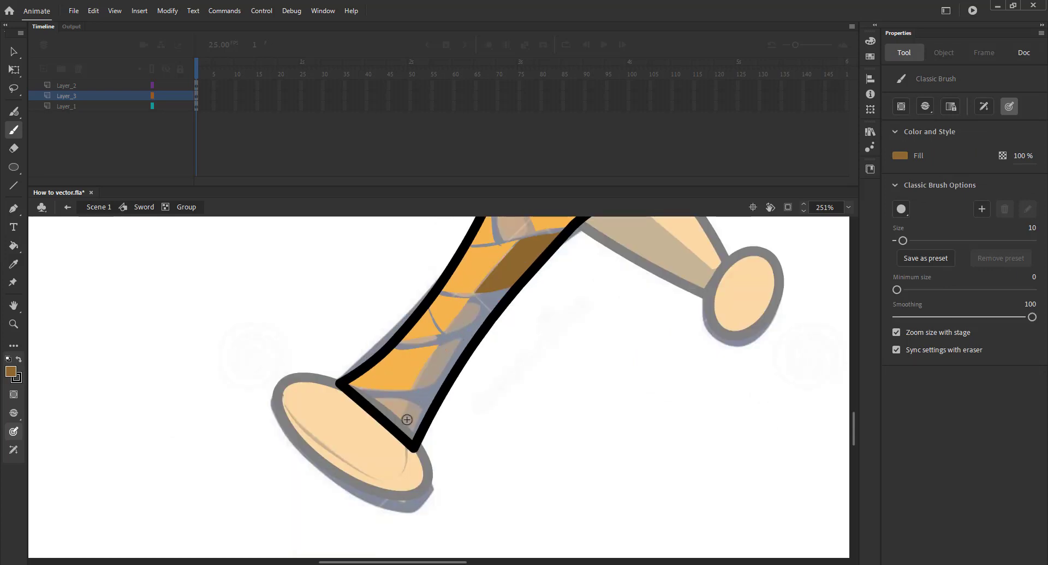
pyautogui.moveTo(399, 423); pyautogui.dragTo(503, 256)
pyautogui.moveTo(513, 269)
pyautogui.mouseDown()
pyautogui.moveTo(447, 376)
pyautogui.moveTo(488, 293)
pyautogui.mouseUp()
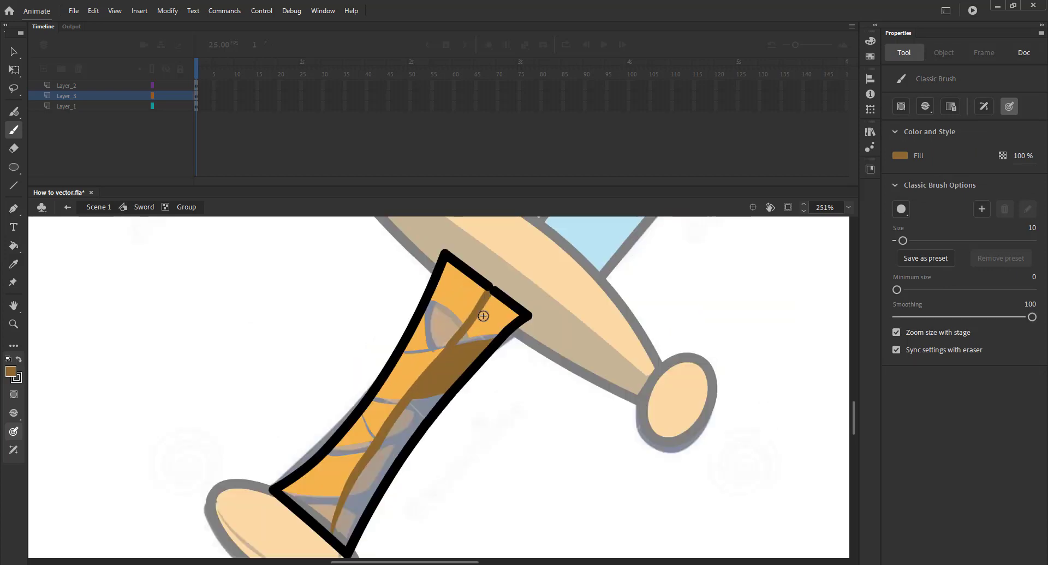
pyautogui.moveTo(464, 339)
pyautogui.mouseDown()
pyautogui.moveTo(488, 299)
pyautogui.moveTo(486, 330)
pyautogui.moveTo(500, 311)
pyautogui.moveTo(467, 336)
pyautogui.moveTo(511, 317)
pyautogui.mouseUp()
pyautogui.hotkey('ctrl', 'z')
pyautogui.moveTo(430, 384)
pyautogui.mouseDown()
pyautogui.moveTo(499, 277)
pyautogui.moveTo(451, 351)
pyautogui.mouseUp()
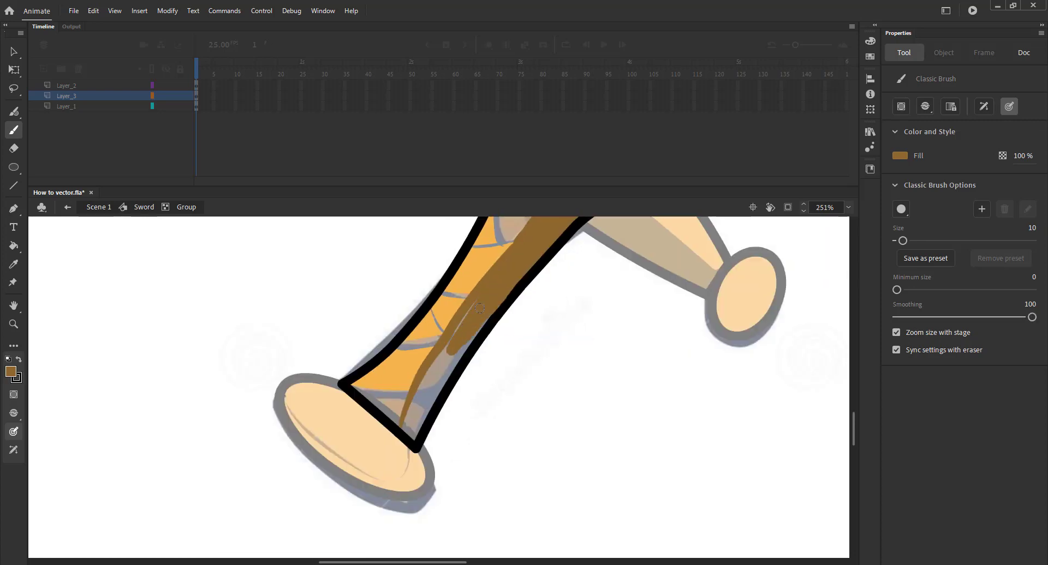
pyautogui.moveTo(480, 309)
pyautogui.mouseDown()
pyautogui.moveTo(415, 404)
pyautogui.moveTo(507, 297)
pyautogui.mouseUp()
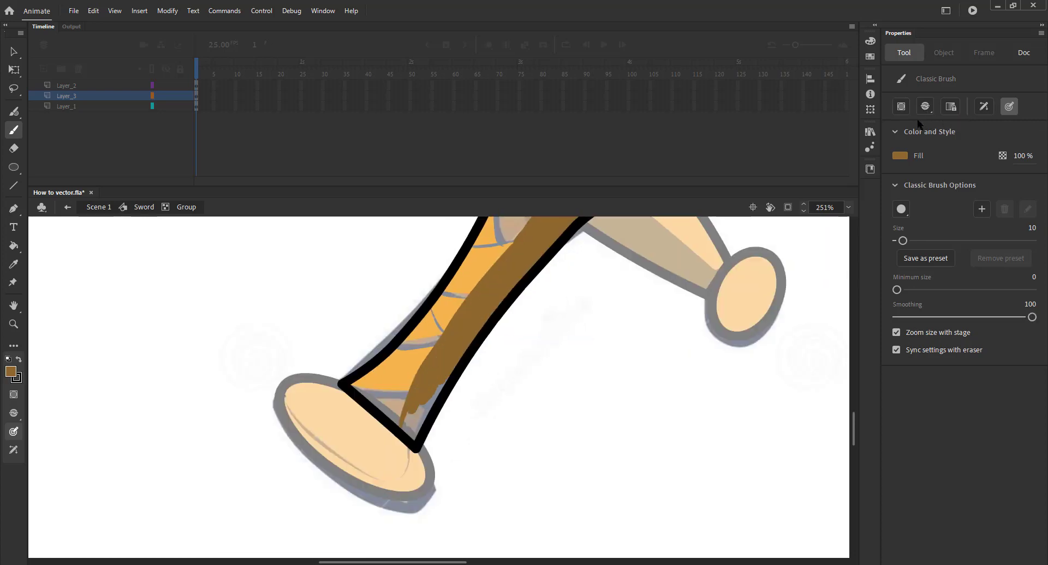
# - Set the brush to Paint Behind and cover the remaining gaps at the grip's lower end and along its shadow with brown
pyautogui.click(925, 107)
pyautogui.click(940, 152)
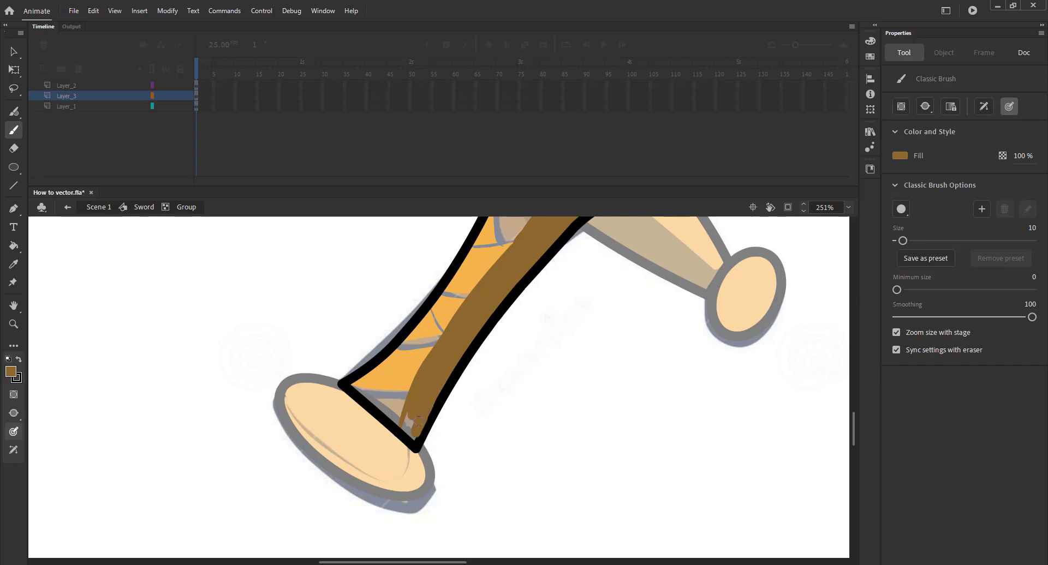
pyautogui.moveTo(436, 389)
pyautogui.mouseDown()
pyautogui.moveTo(371, 397)
pyautogui.moveTo(402, 430)
pyautogui.mouseUp()
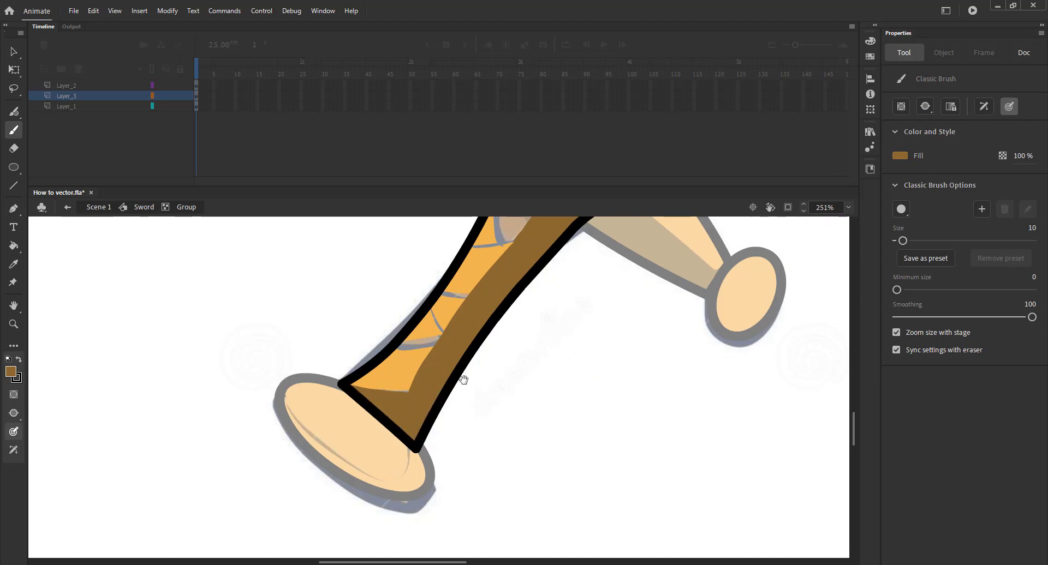
pyautogui.moveTo(463, 378); pyautogui.dragTo(322, 499)
pyautogui.moveTo(384, 348); pyautogui.dragTo(362, 373)
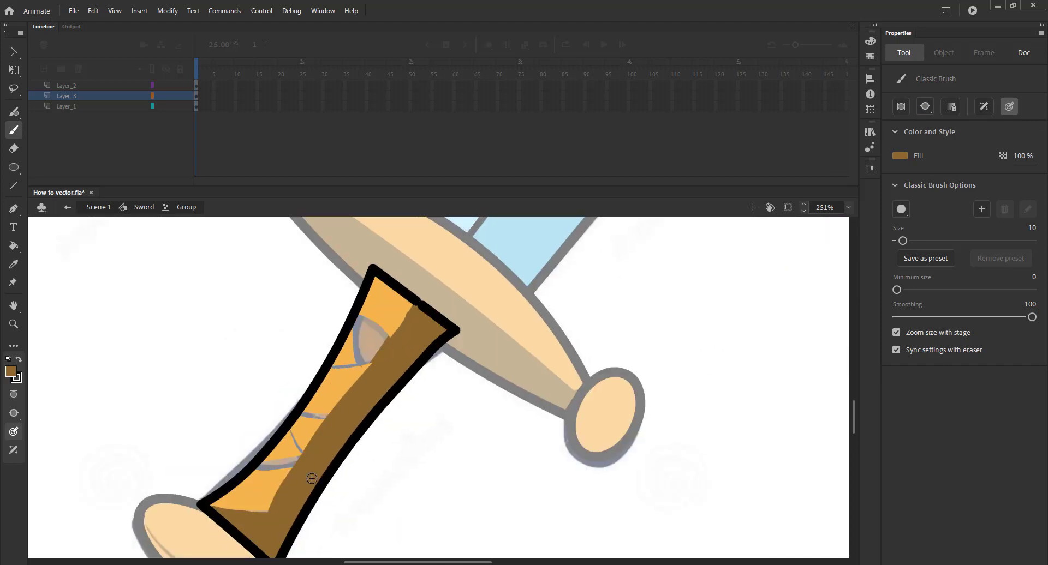
# - Sample the grip's orange as the fill and fill the remaining uncolored gaps on the grip's left side
pyautogui.press('k')
pyautogui.click(899, 156)
pyautogui.click(382, 306)
pyautogui.click(370, 341)
pyautogui.click(319, 417)
pyautogui.click(278, 464)
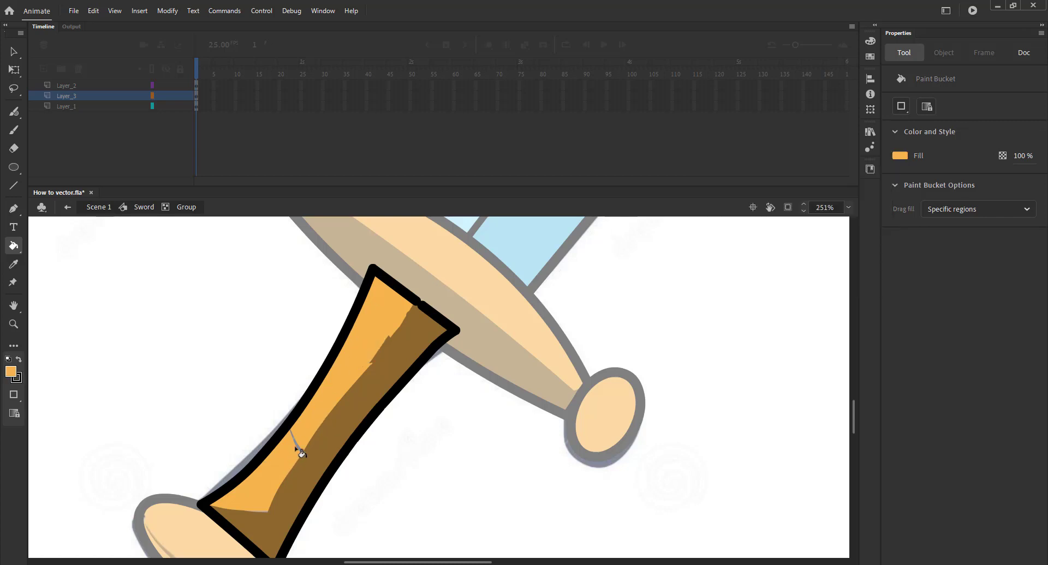
# - Set the brush to Paint Fills and smooth the jagged edge of the grip's brown shadow with orange
pyautogui.press('b')
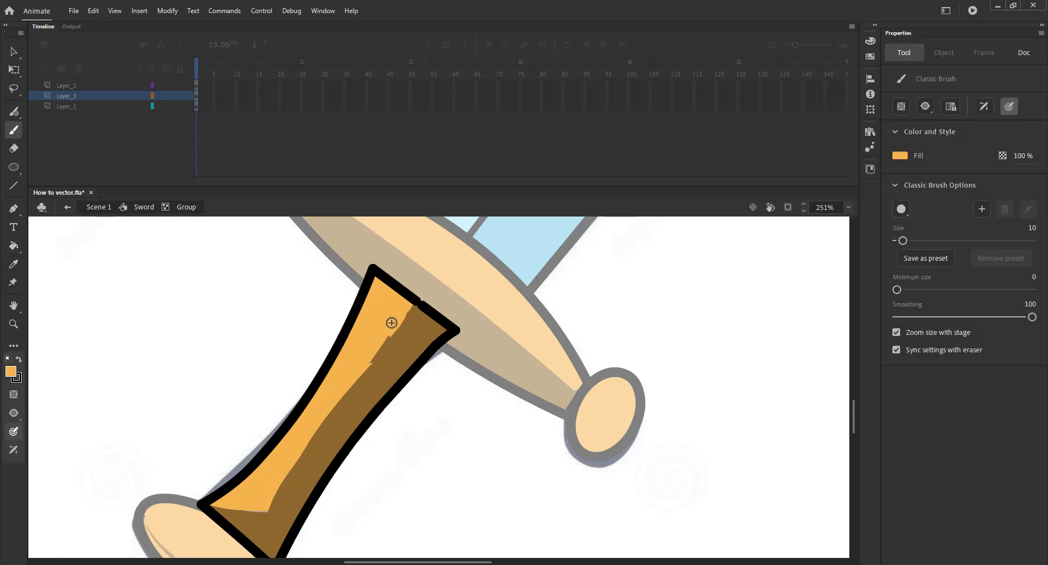
pyautogui.click(924, 107)
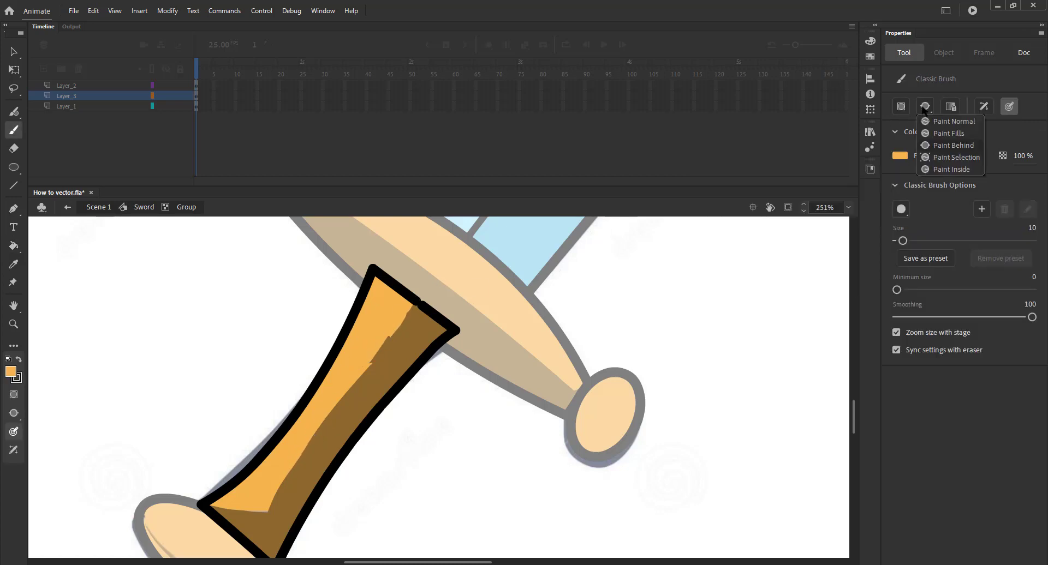
pyautogui.click(938, 133)
pyautogui.moveTo(414, 304); pyautogui.dragTo(265, 508)
pyautogui.press('v')
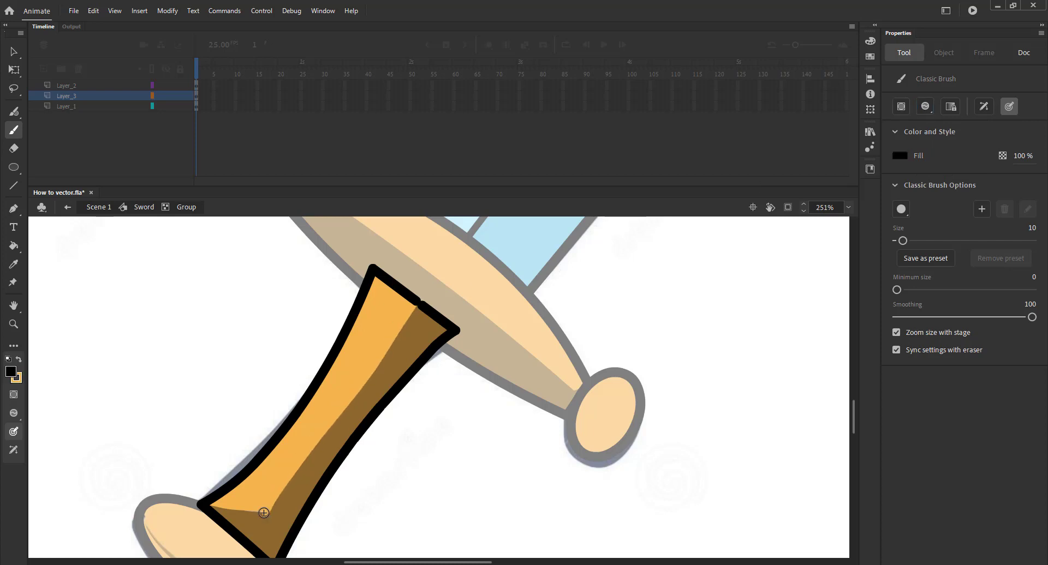
# - Return from the grip group to the Sword symbol and save the document
pyautogui.hotkey('ctrl', '2')
pyautogui.doubleClick(222, 318)
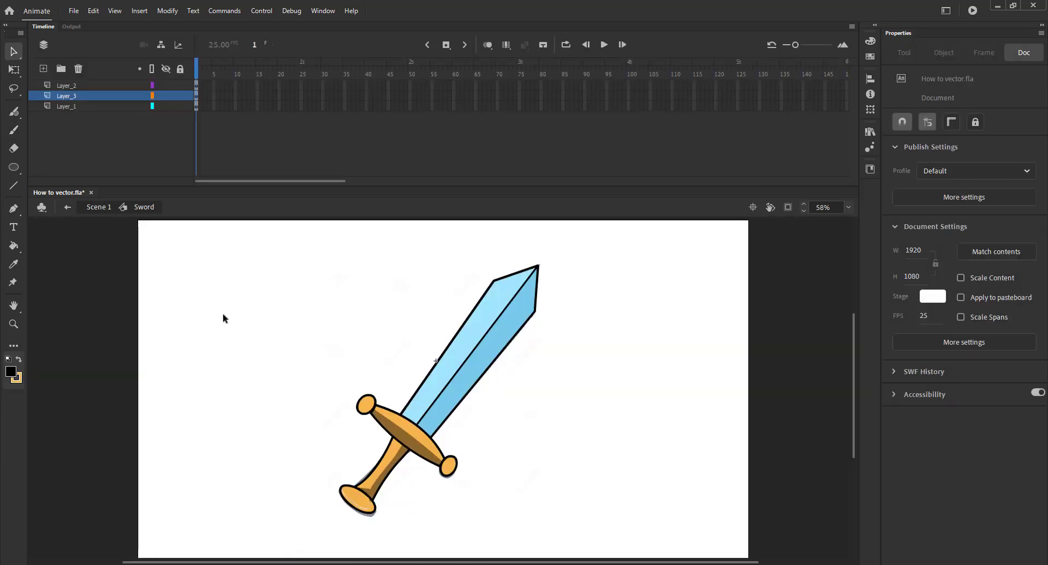
pyautogui.hotkey('ctrl', 's')
# - Select the grip group and bring it to the front of the stacking order
pyautogui.press('z')
pyautogui.moveTo(318, 447); pyautogui.dragTo(429, 535)
pyautogui.press('v')
pyautogui.click(426, 347)
pyautogui.hotkey('ctrl', 'shift', 'Up')
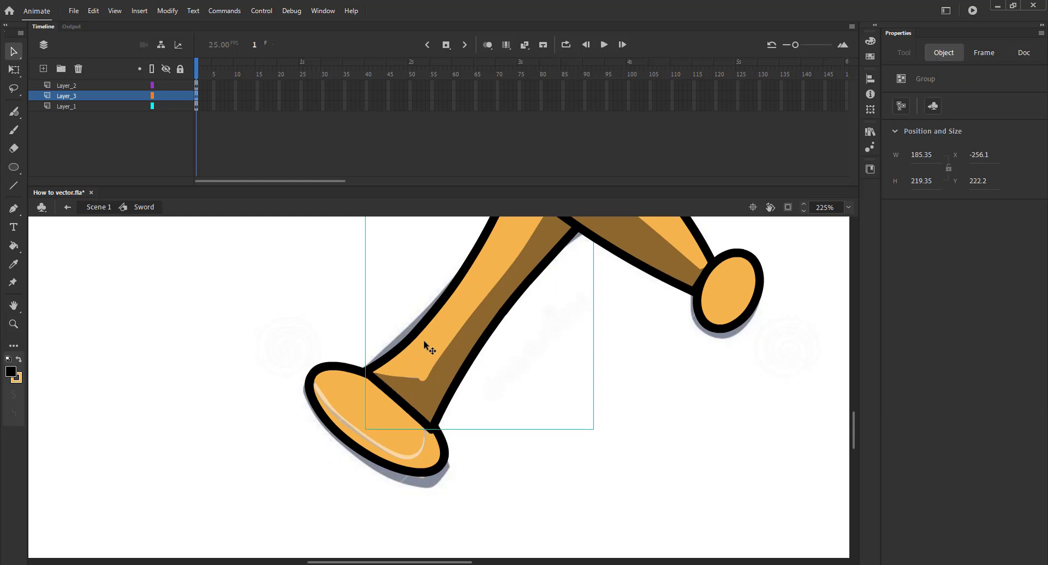
# - Reopen the grip group, touch up the shadow's lower inner corner with sampled orange brush strokes, and return to the Sword symbol
pyautogui.doubleClick(421, 379)
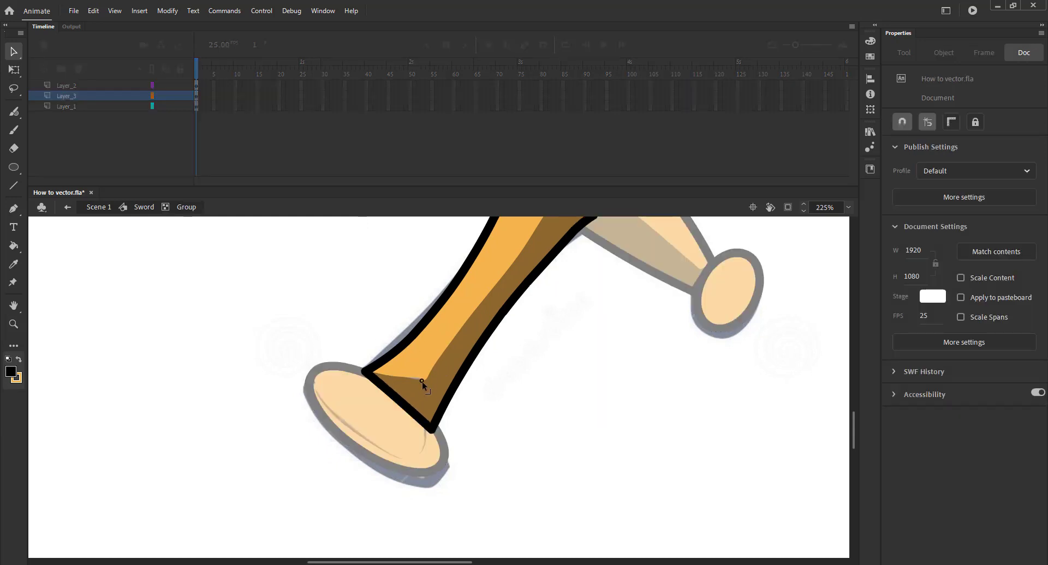
pyautogui.press('b')
pyautogui.click(899, 156)
pyautogui.click(423, 365)
pyautogui.moveTo(421, 376); pyautogui.dragTo(384, 380)
pyautogui.hotkey('ctrl', '2')
pyautogui.click(145, 208)
pyautogui.press('v')
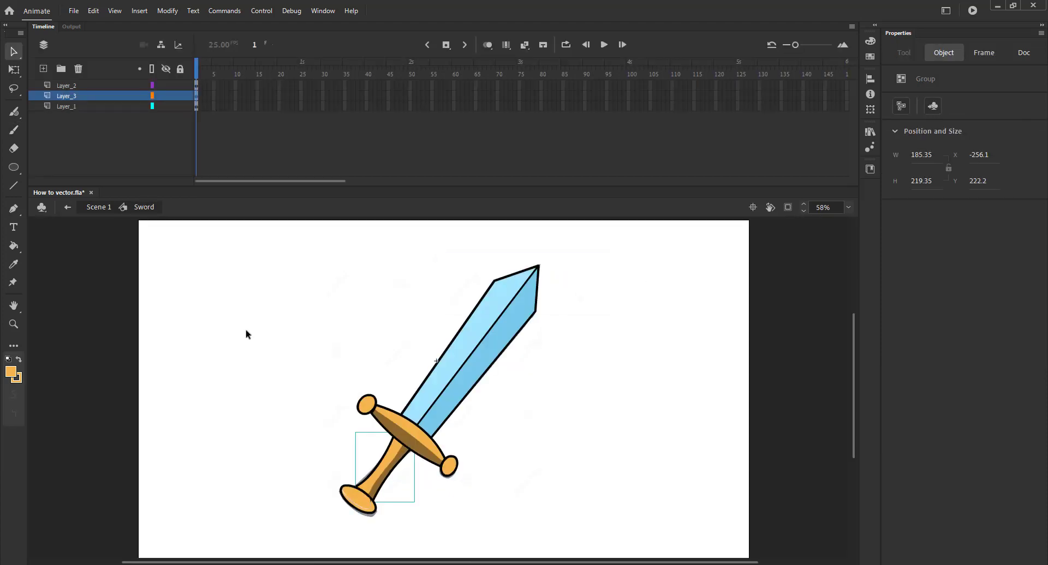
pyautogui.press('z')
pyautogui.moveTo(322, 465); pyautogui.dragTo(401, 543)
pyautogui.moveTo(358, 505); pyautogui.dragTo(377, 493)
pyautogui.press('v')
pyautogui.doubleClick(437, 361)
pyautogui.click(141, 208)
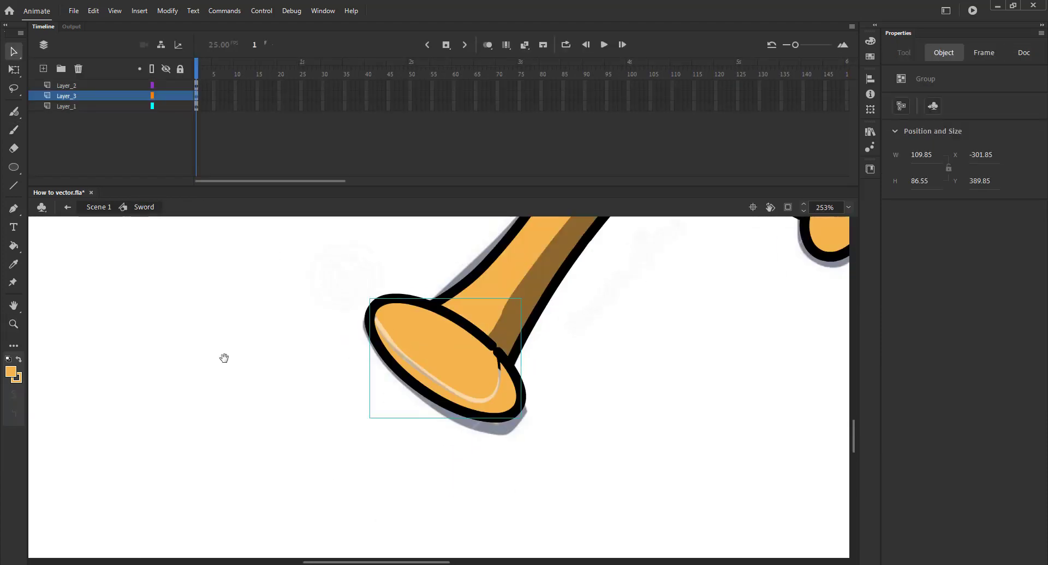
# - Open the pommel group and brush a brown shadow boundary along the light curved guide line inside its orange fill
pyautogui.moveTo(224, 358); pyautogui.dragTo(134, 458)
pyautogui.press('k')
pyautogui.click(900, 156)
pyautogui.click(463, 354)
pyautogui.moveTo(326, 467); pyautogui.dragTo(345, 384)
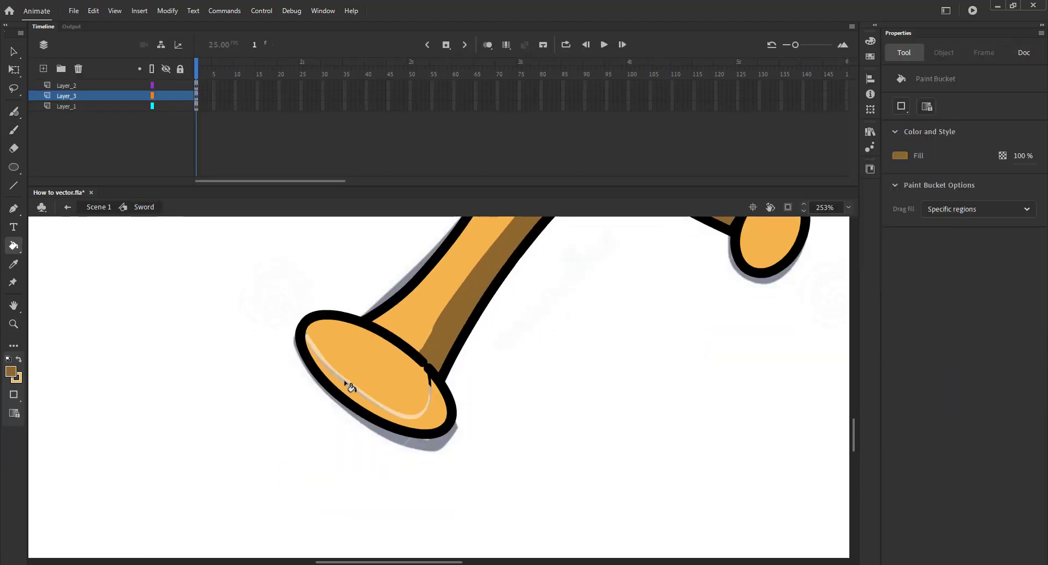
pyautogui.doubleClick(365, 379)
pyautogui.press('b')
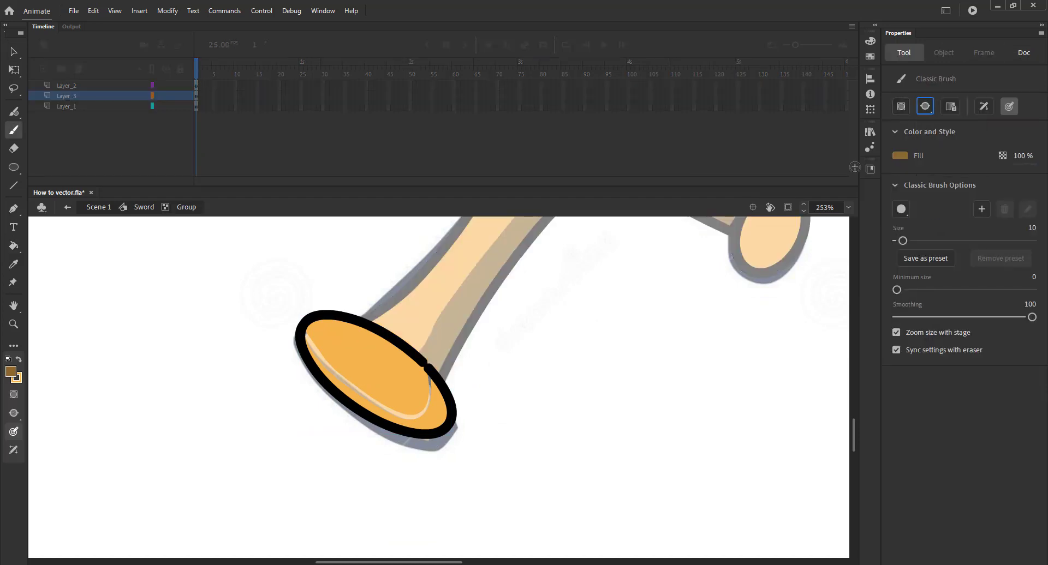
pyautogui.moveTo(308, 335)
pyautogui.mouseDown()
pyautogui.moveTo(335, 383)
pyautogui.moveTo(384, 417)
pyautogui.moveTo(426, 426)
pyautogui.moveTo(444, 405)
pyautogui.moveTo(434, 379)
pyautogui.moveTo(331, 377)
pyautogui.moveTo(408, 423)
pyautogui.moveTo(434, 386)
pyautogui.mouseUp()
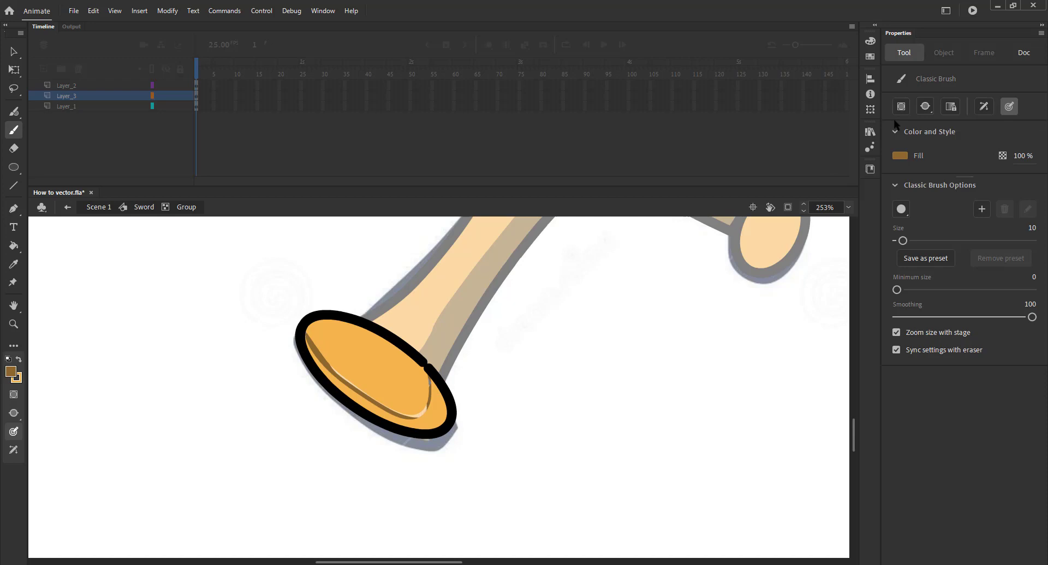
pyautogui.click(925, 108)
pyautogui.moveTo(302, 339)
pyautogui.mouseDown()
pyautogui.moveTo(330, 382)
pyautogui.moveTo(423, 432)
pyautogui.moveTo(437, 379)
pyautogui.moveTo(400, 419)
pyautogui.mouseUp()
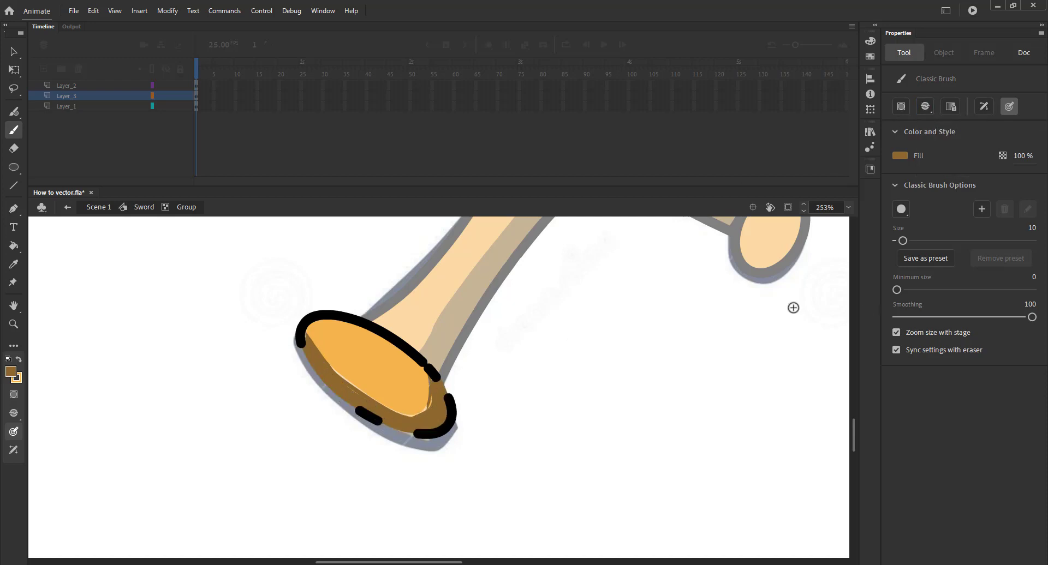
pyautogui.hotkey('ctrl', 'z')
# - Set the brush to Paint Fills, shade the pommel's lower rim brown, and smooth the shadow's inner edge
pyautogui.click(925, 108)
pyautogui.click(926, 121)
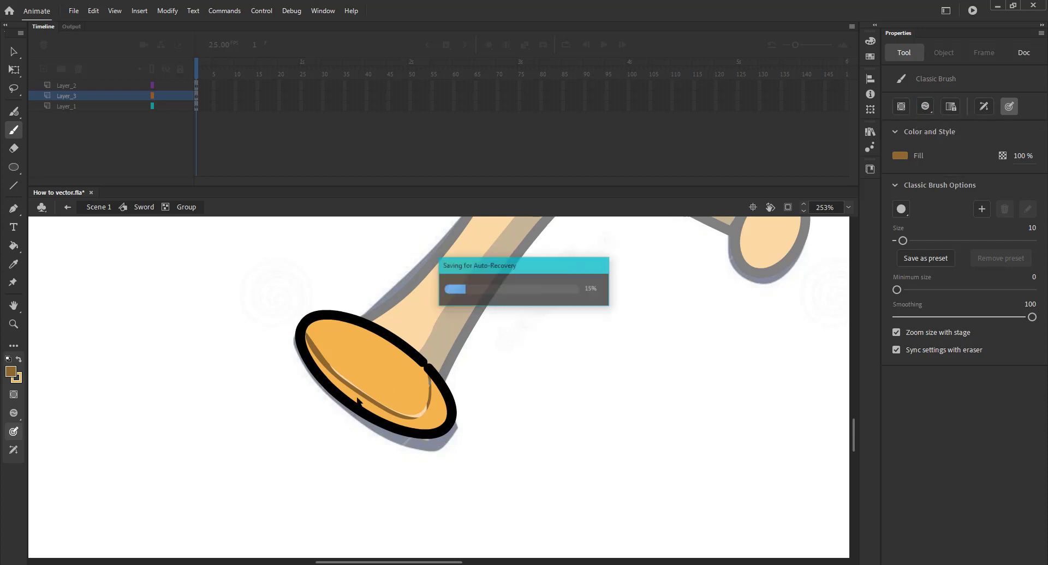
pyautogui.moveTo(361, 401)
pyautogui.mouseDown()
pyautogui.moveTo(313, 357)
pyautogui.moveTo(364, 405)
pyautogui.moveTo(413, 428)
pyautogui.moveTo(445, 405)
pyautogui.moveTo(437, 396)
pyautogui.moveTo(398, 414)
pyautogui.mouseUp()
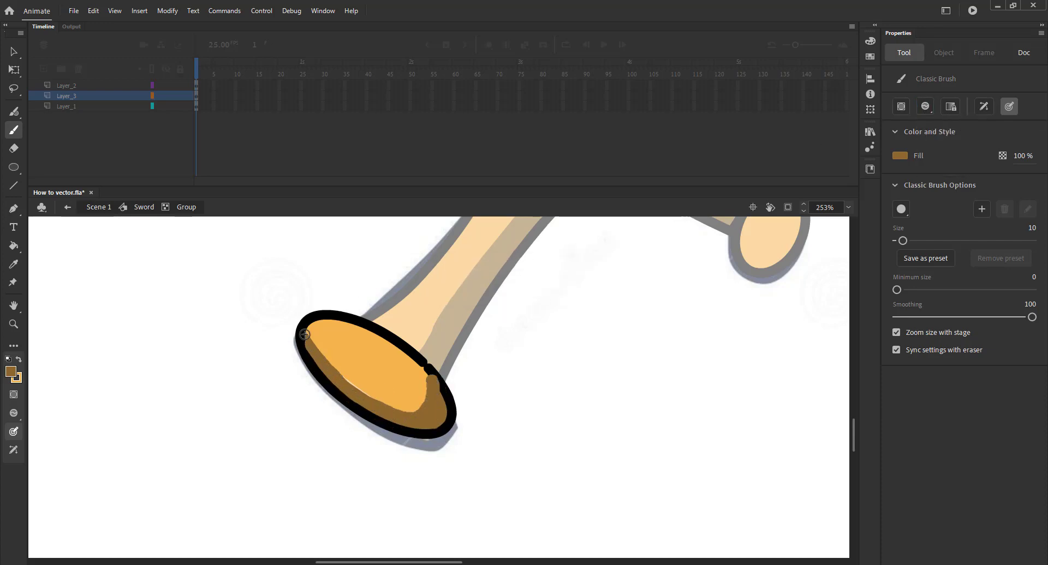
pyautogui.moveTo(304, 334)
pyautogui.mouseDown()
pyautogui.moveTo(358, 388)
pyautogui.moveTo(404, 408)
pyautogui.moveTo(423, 354)
pyautogui.mouseUp()
# - Return from the pommel group to the Sword symbol, fit the whole frame in view, and save the document
pyautogui.hotkey('ctrl', 's')
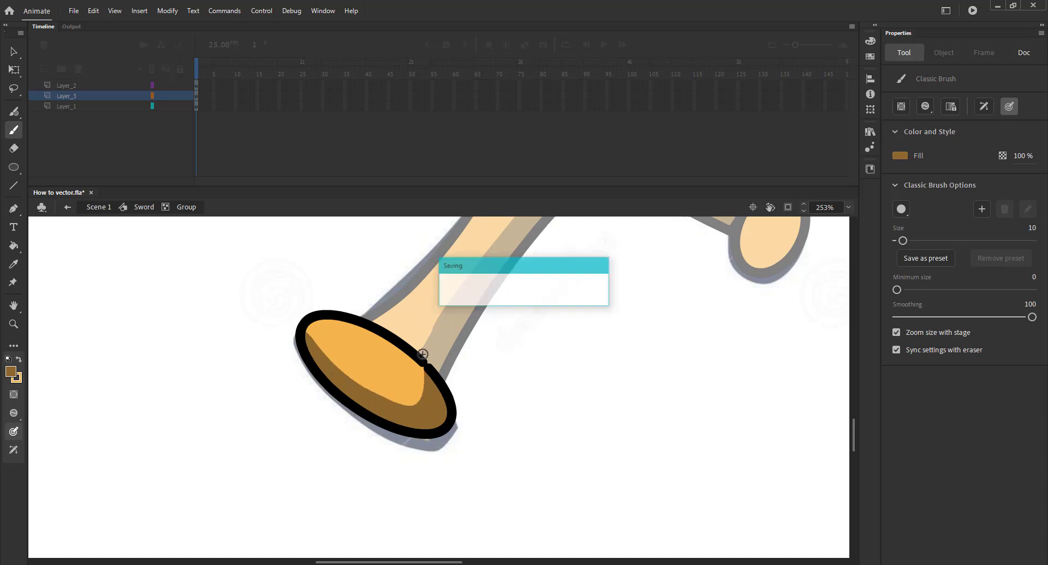
pyautogui.press('v')
pyautogui.hotkey('ctrl', '2')
pyautogui.click(144, 207)
pyautogui.hotkey('ctrl', 's')
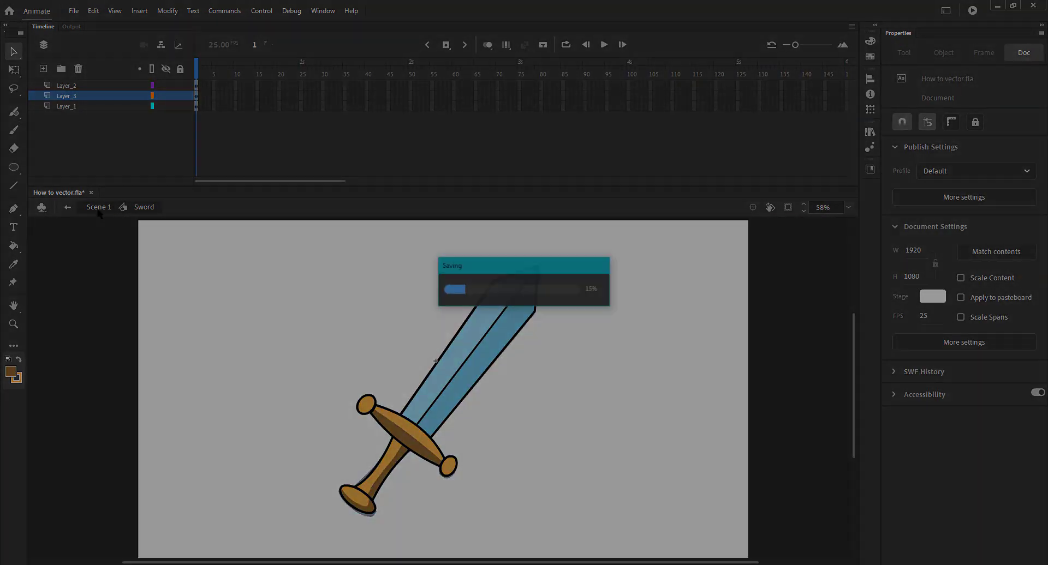